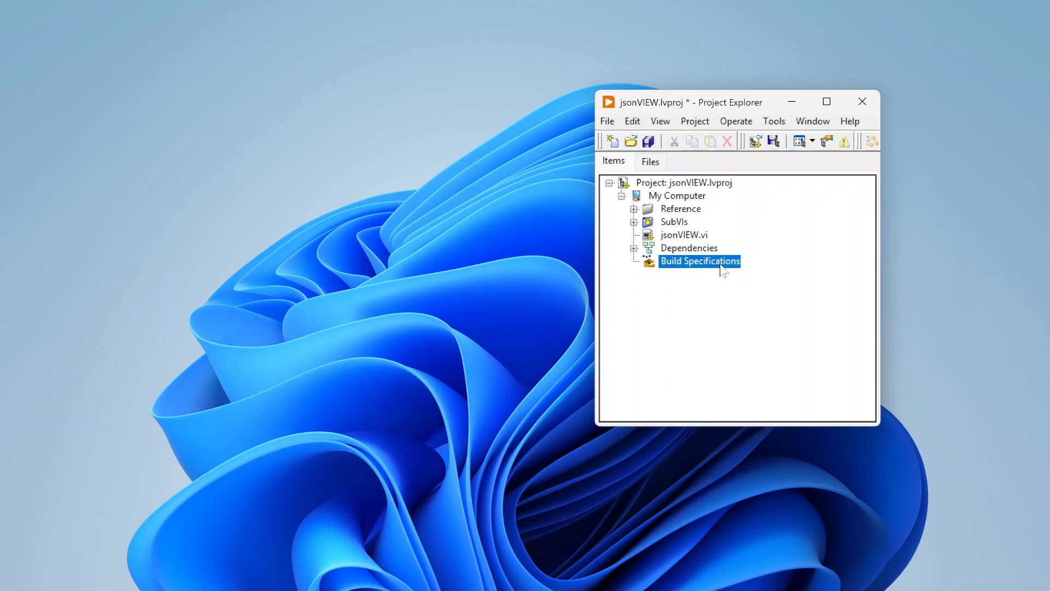
Create a new Application (EXE) build specification under Build Specifications in the project.
left_click(720, 285)
right_click(720, 264)
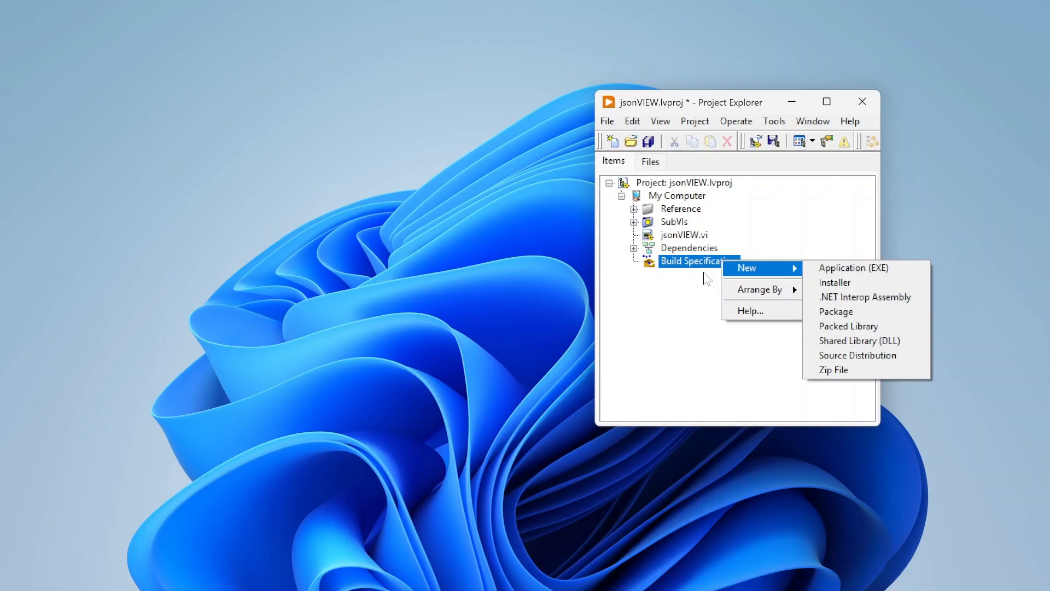
left_click(703, 271)
right_click(698, 264)
mouse_move(743, 263)
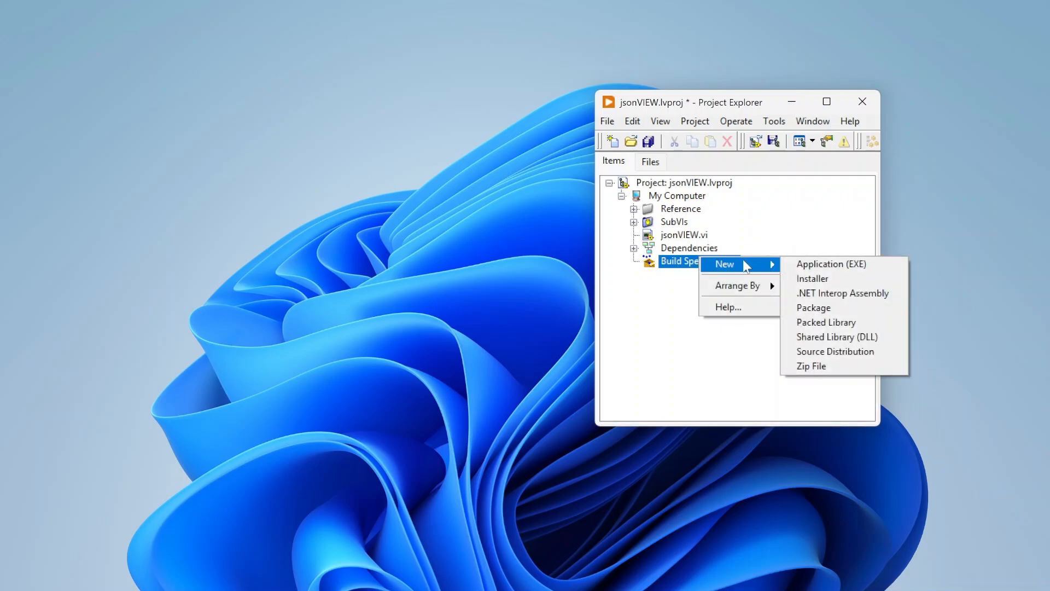
left_click(808, 268)
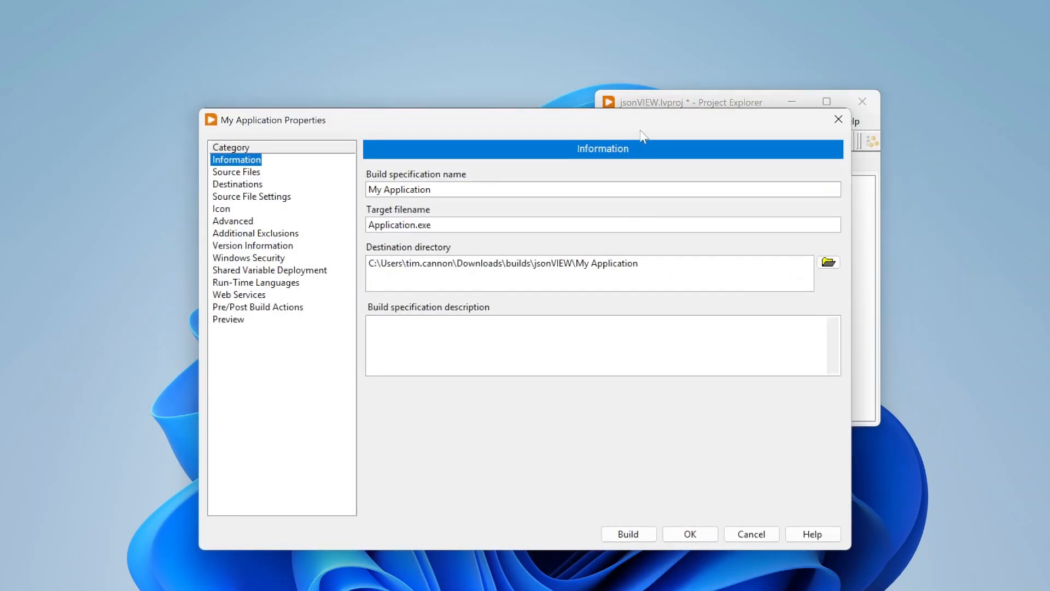
Name the build specification Demo EXE.
left_click_drag(641, 126, 439, 55)
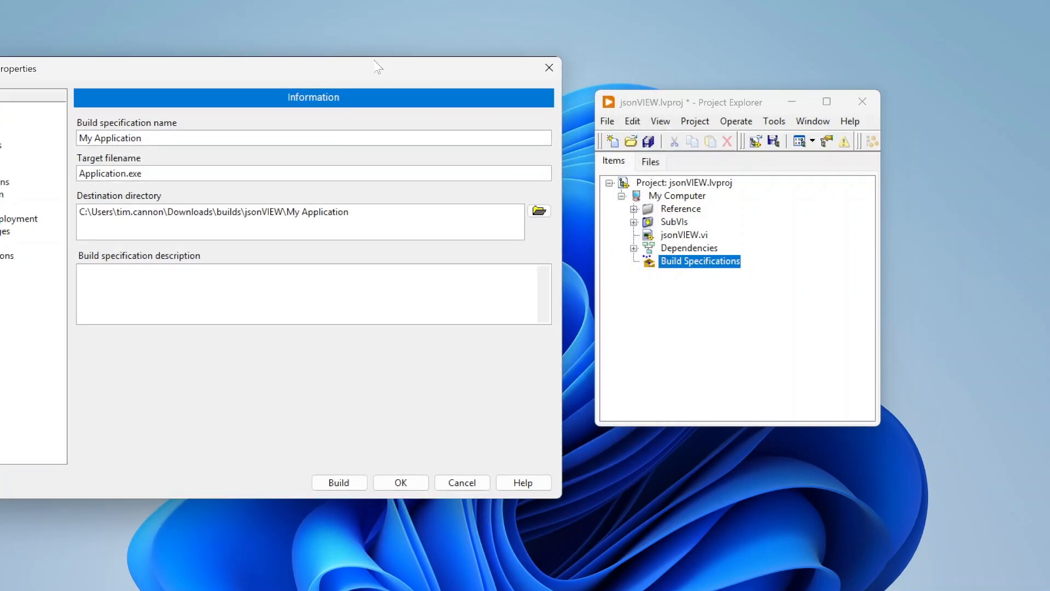
left_click_drag(370, 71, 565, 82)
triple_click(344, 145)
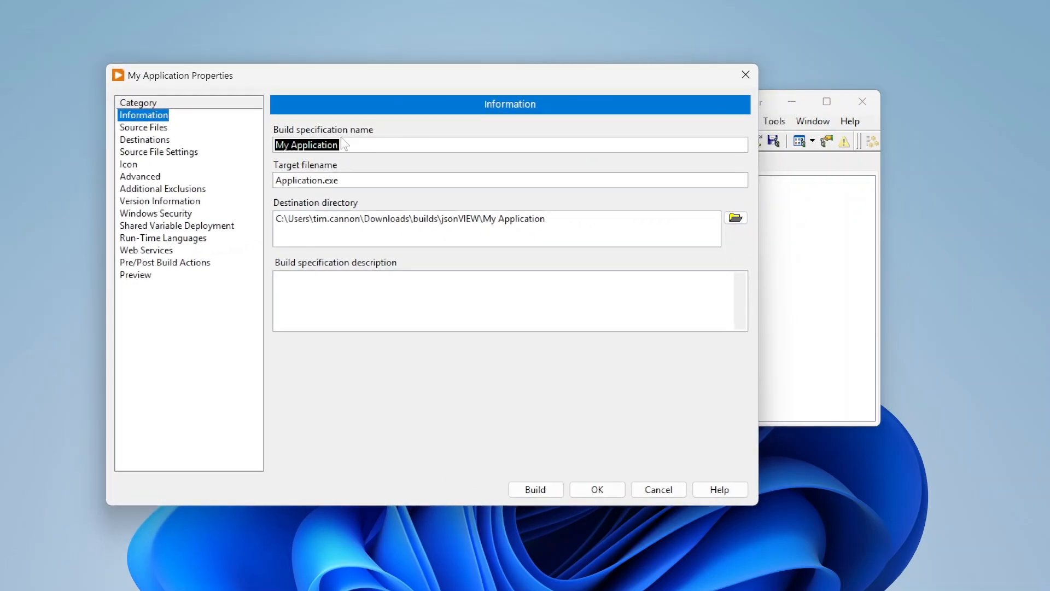
type("Demo EXE")
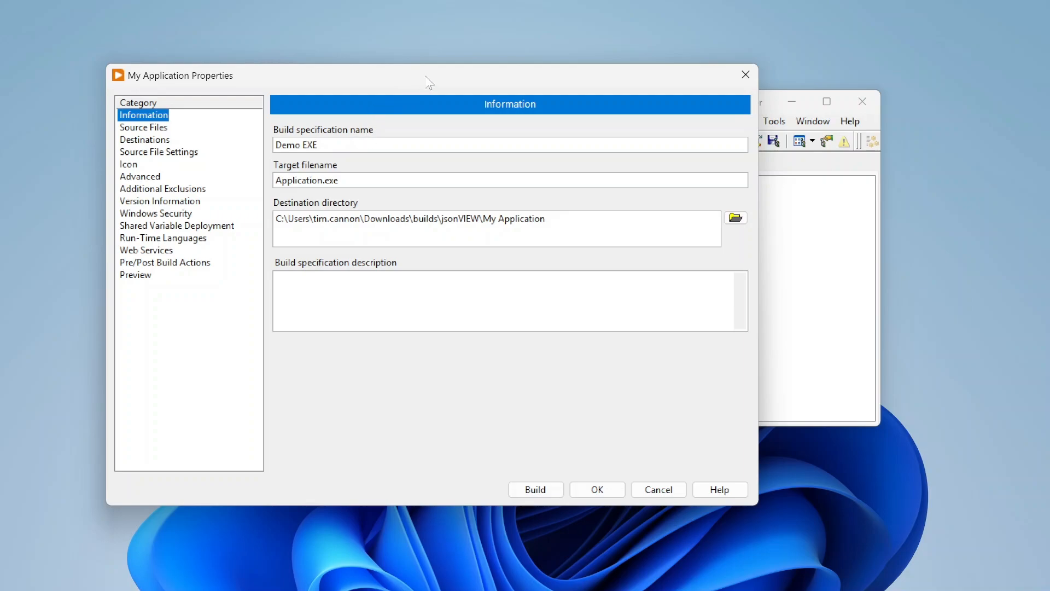
Set the target filename to jsonVIEW.
left_click_drag(429, 84, 390, 79)
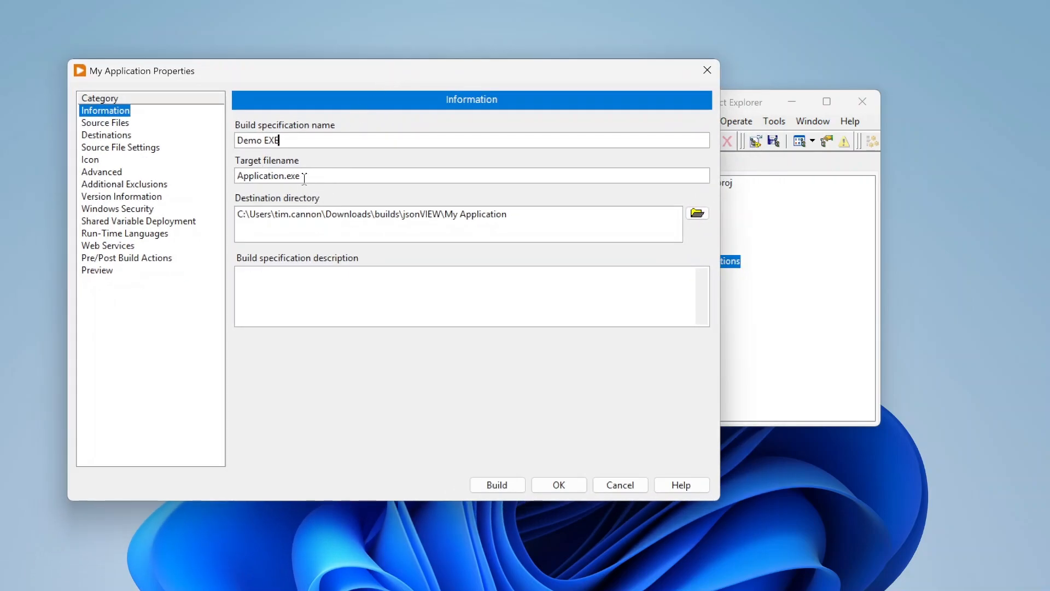
left_click_drag(312, 177, 192, 144)
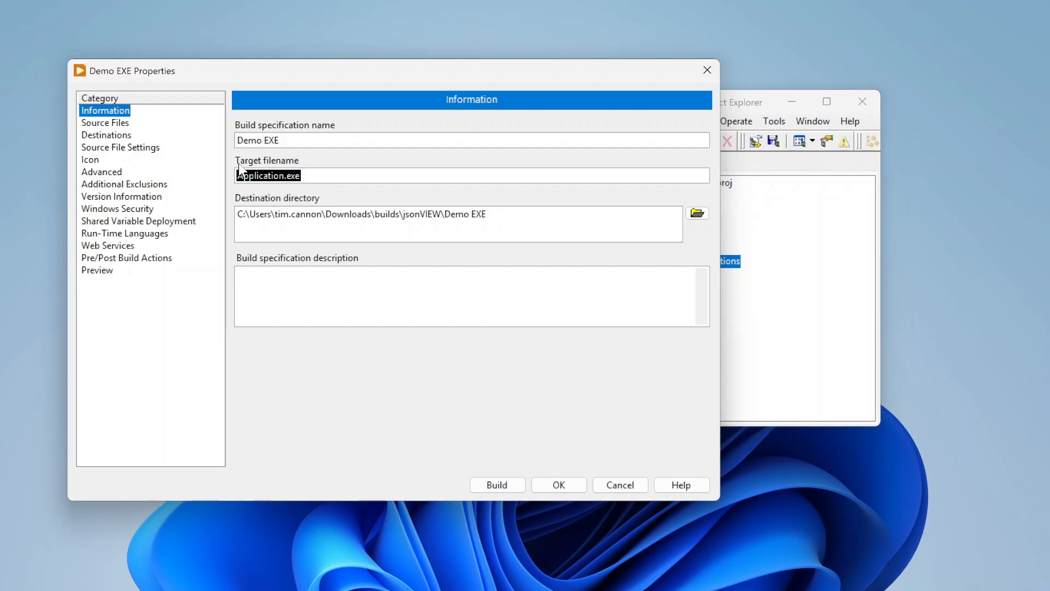
type("jsonVIEW")
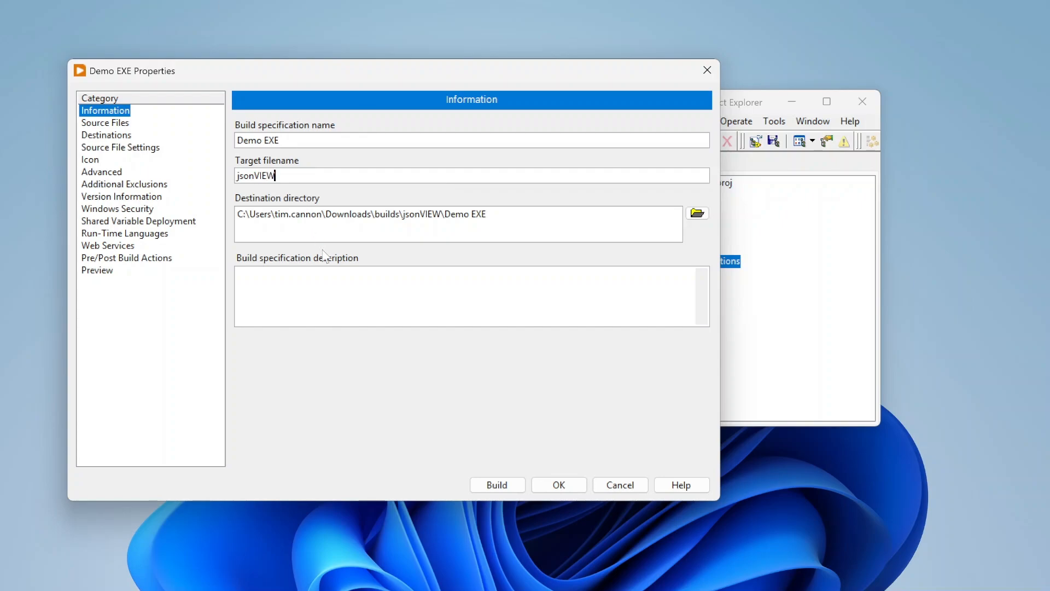
left_click(380, 413)
Set the destination directory to the project's Builds folder by bringing it in from File Explorer.
left_click_drag(387, 83, 289, 71)
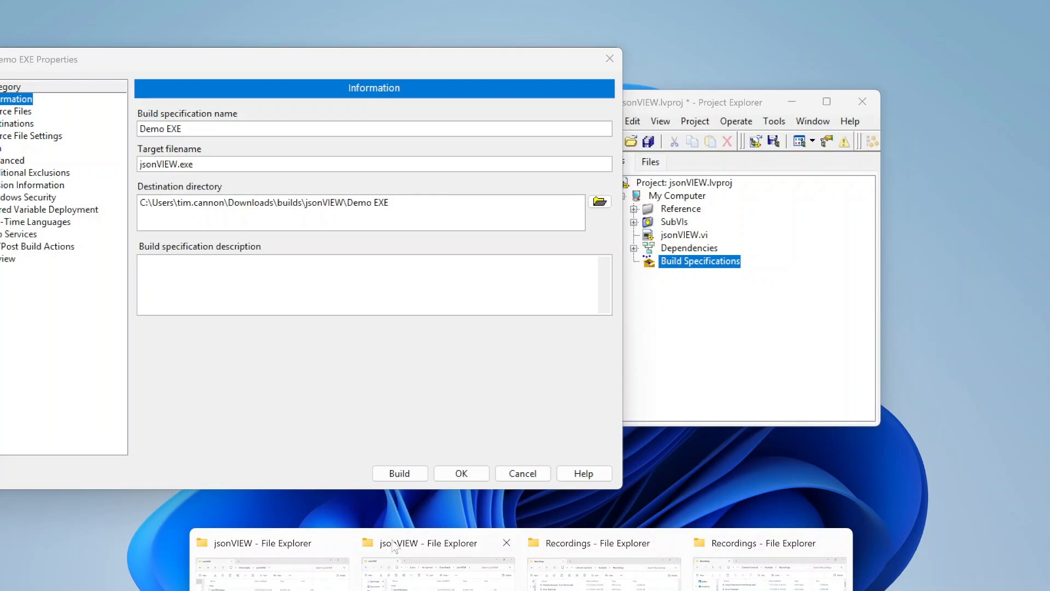
left_click(340, 542)
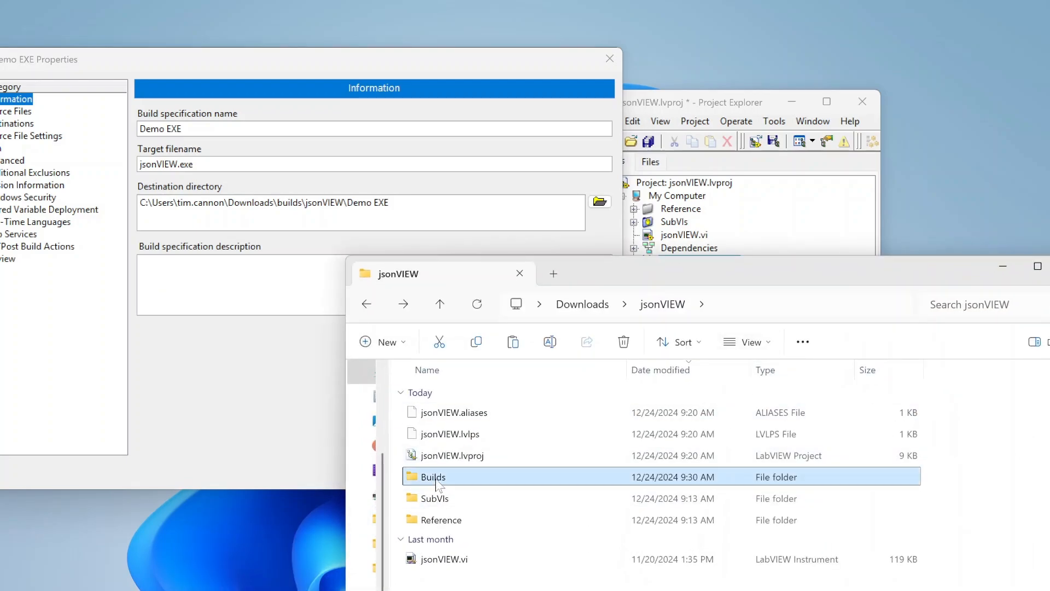
left_click_drag(435, 478, 308, 204)
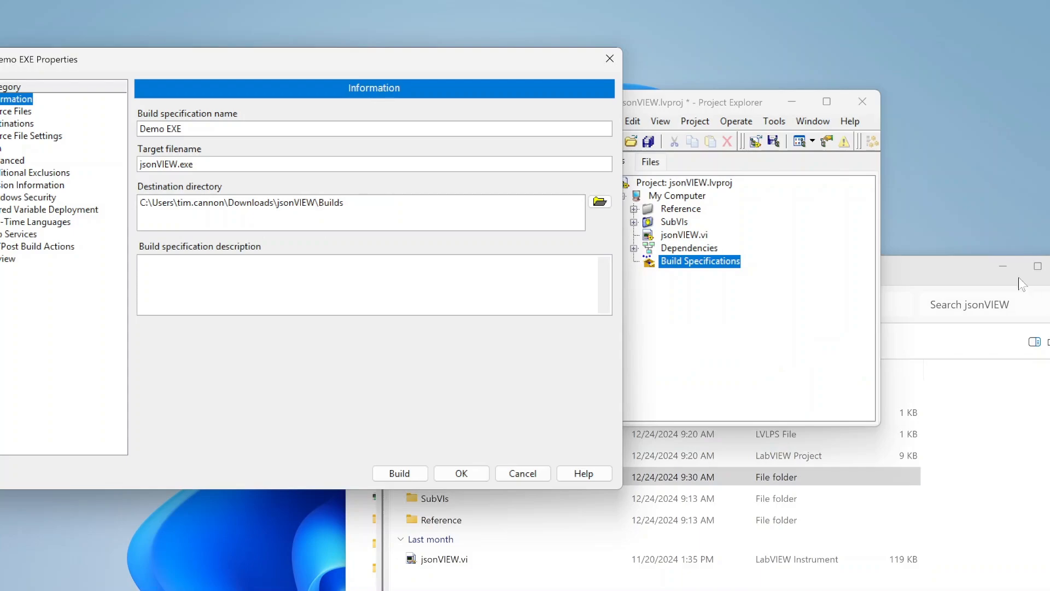
left_click(1003, 266)
left_click_drag(232, 64, 320, 68)
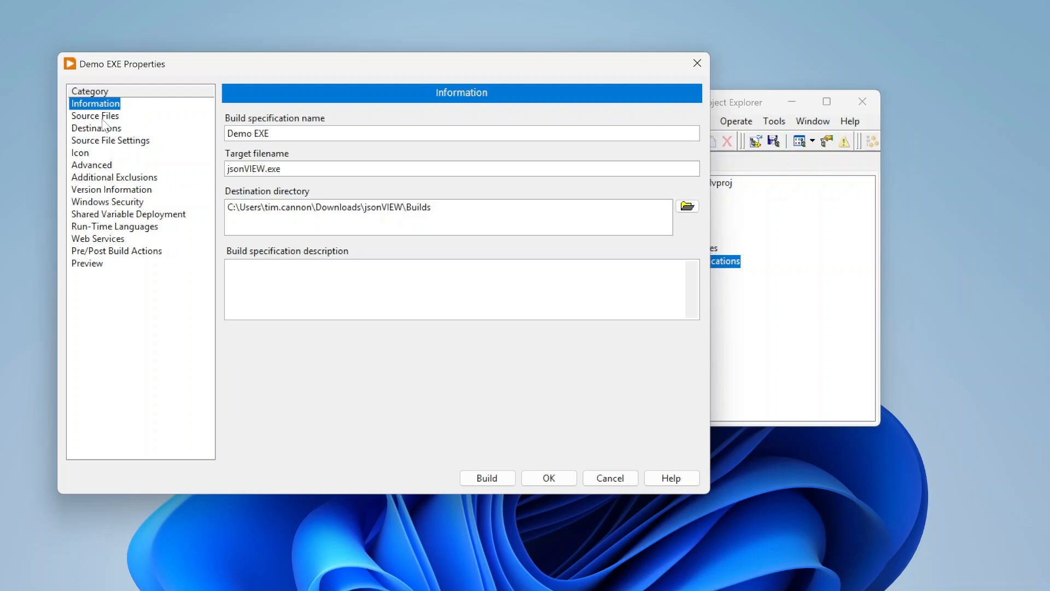
In Source Files, add jsonVIEW.vi to the Startup VIs.
left_click(248, 267)
left_click(107, 118)
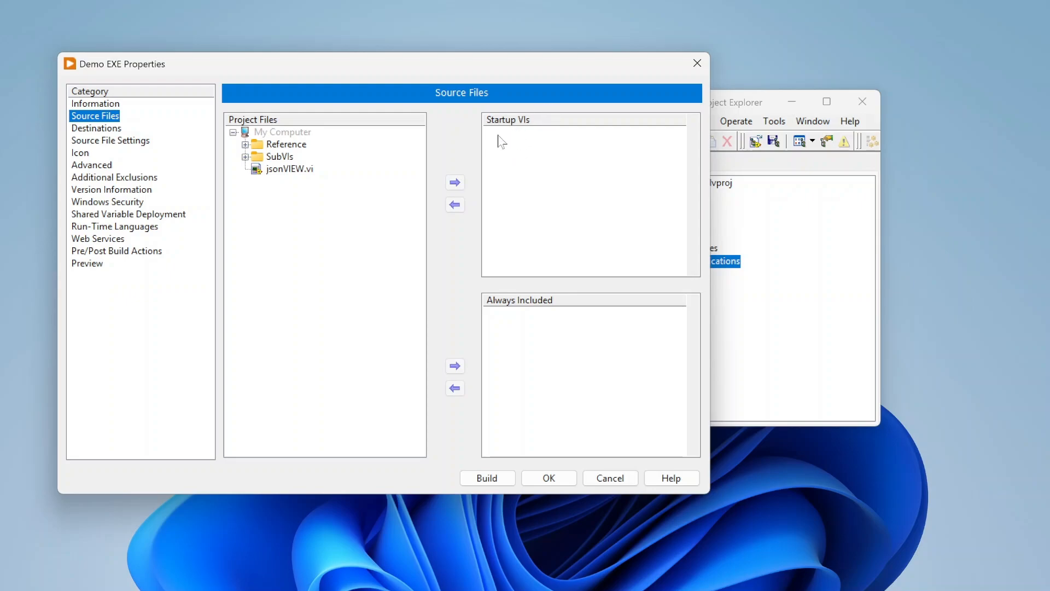
left_click(290, 169)
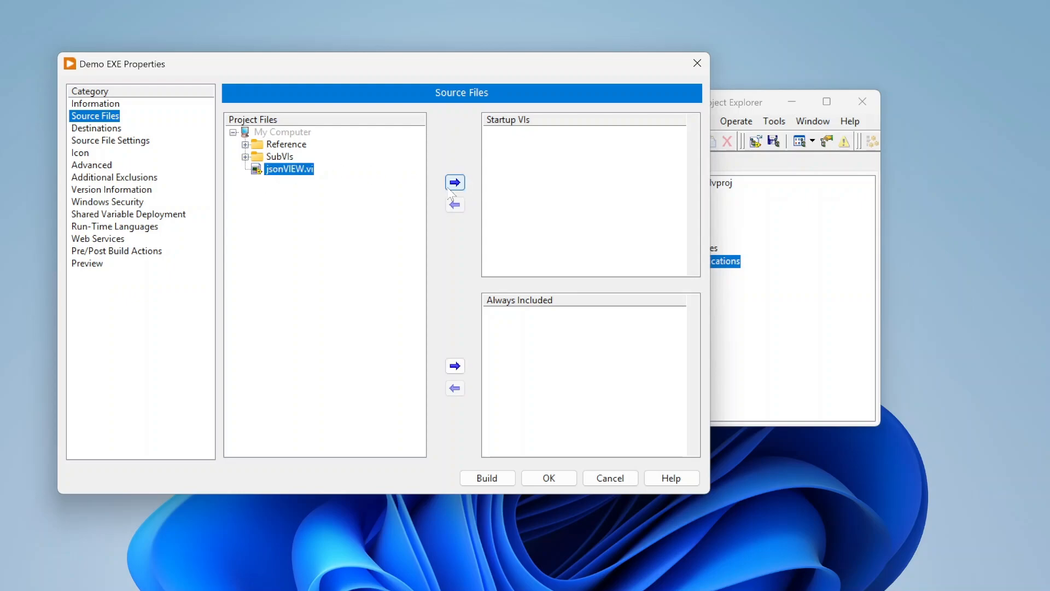
left_click(455, 182)
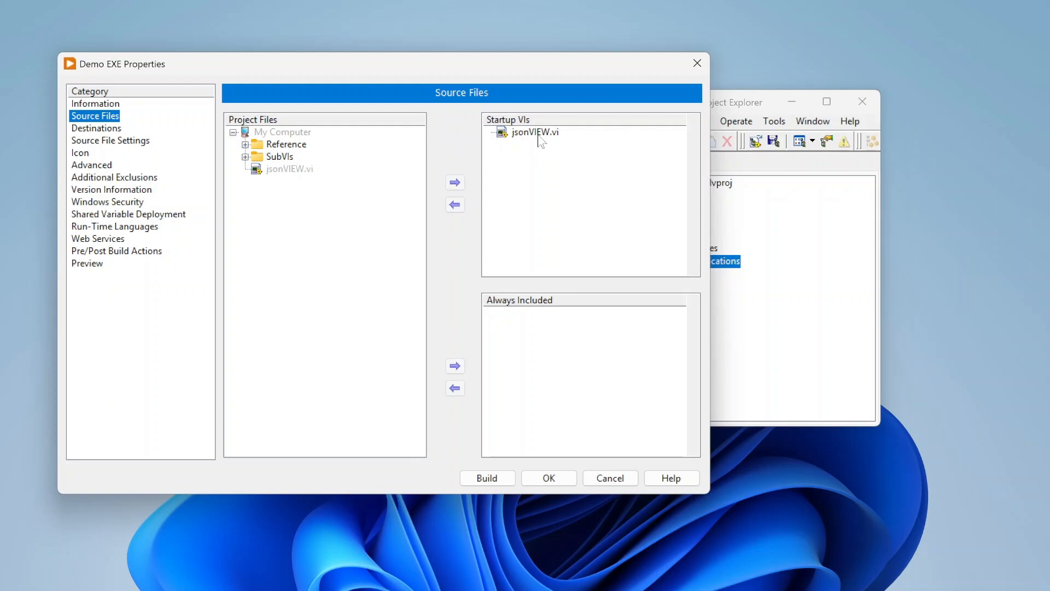
Expand and inspect the SubVIs folder in the project files tree.
left_click(246, 157)
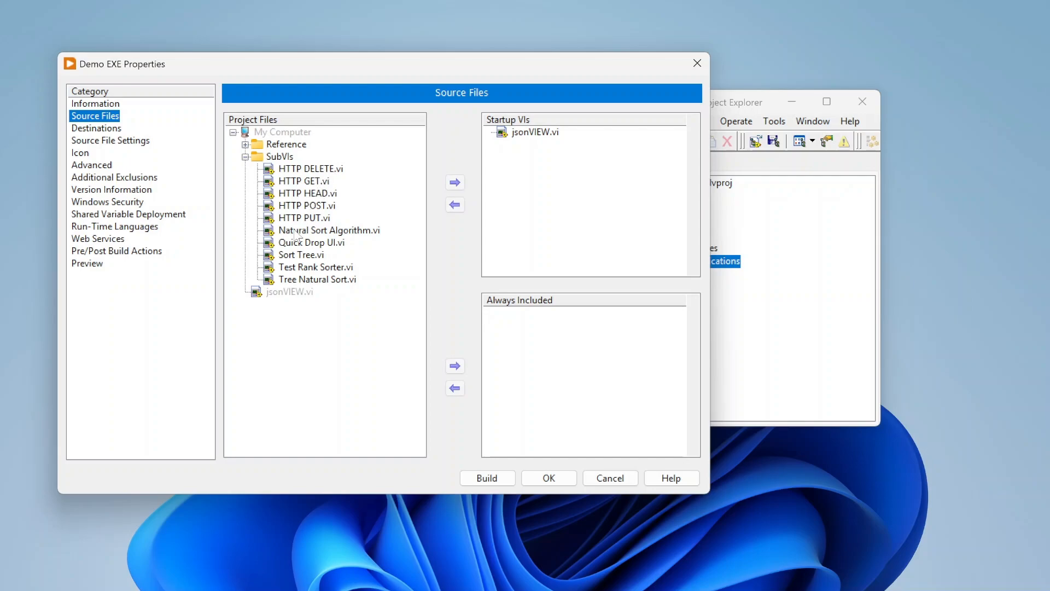
left_click(246, 157)
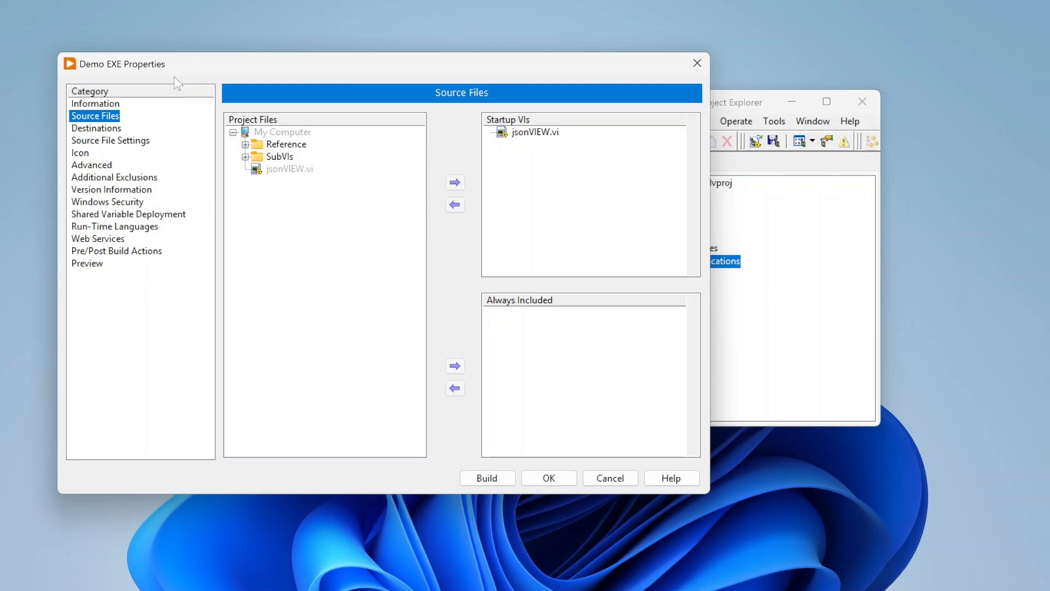
left_click(552, 134)
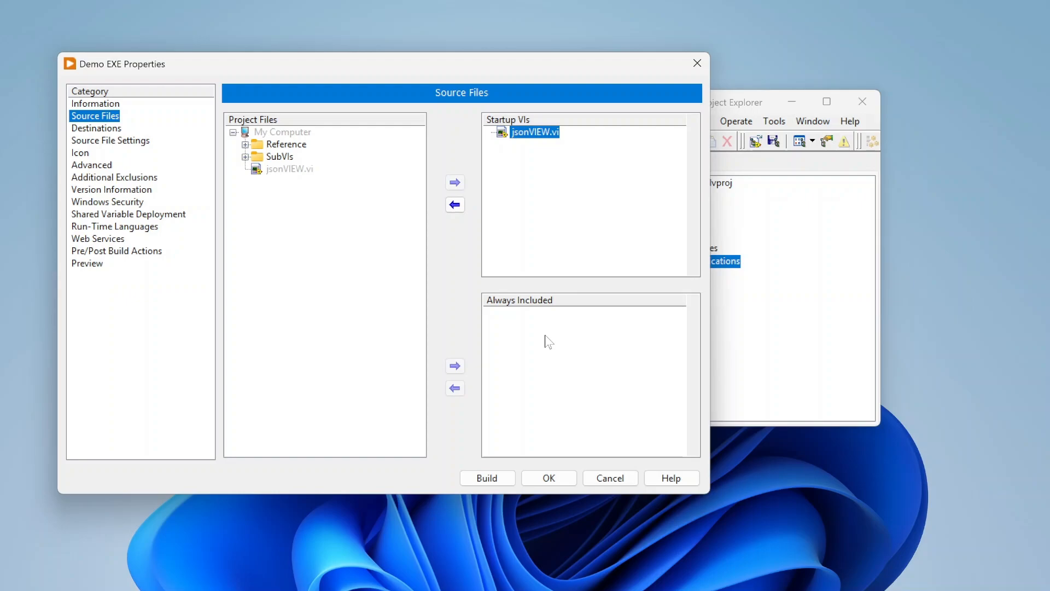
left_click(245, 156)
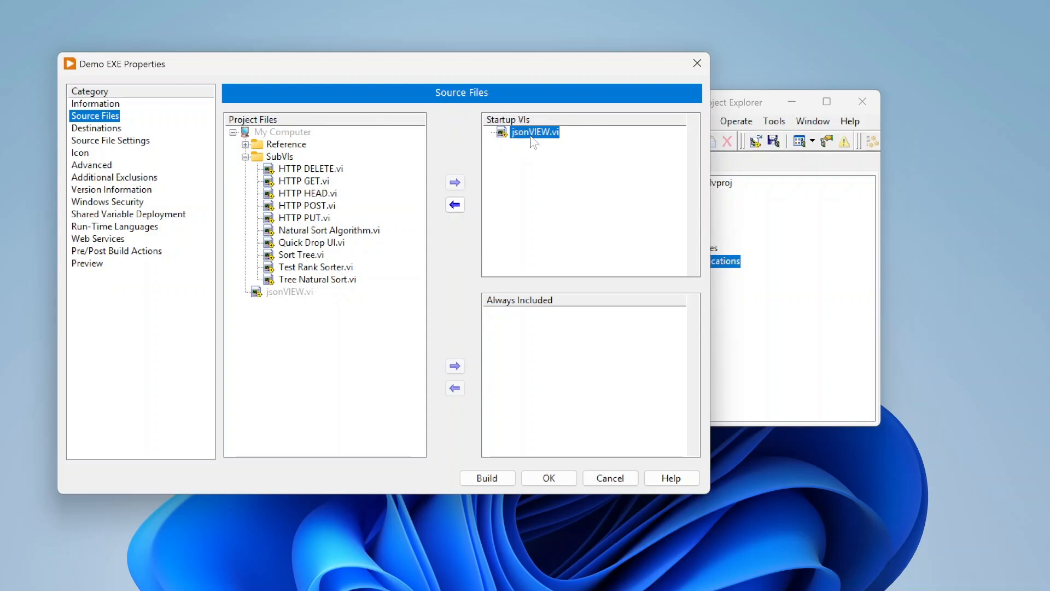
left_click(246, 157)
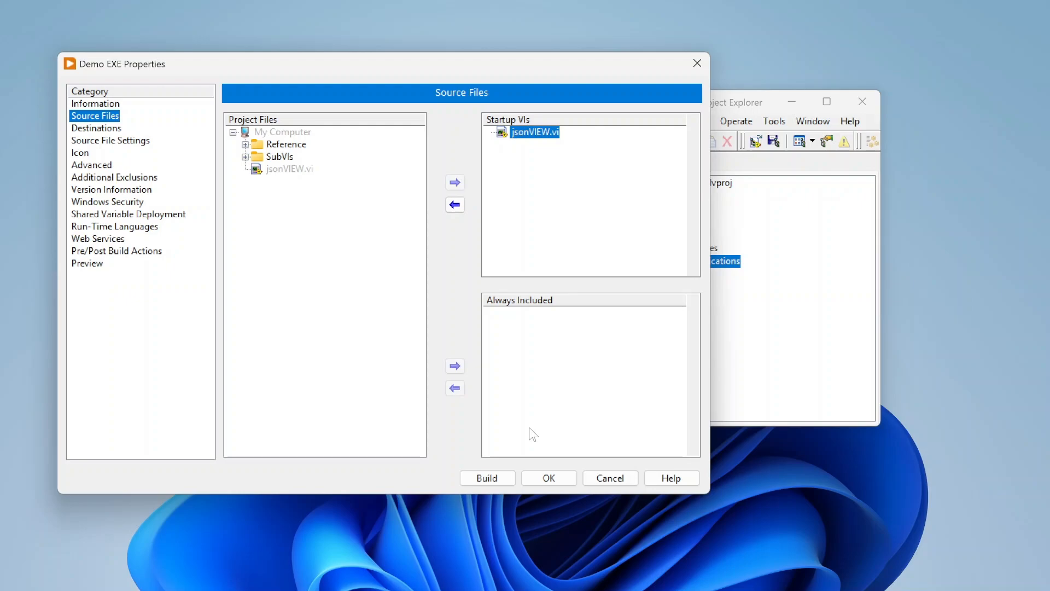
Add jsonVIEW_transparent.png from the Reference folder to Always Included and remove it again.
left_click(244, 145)
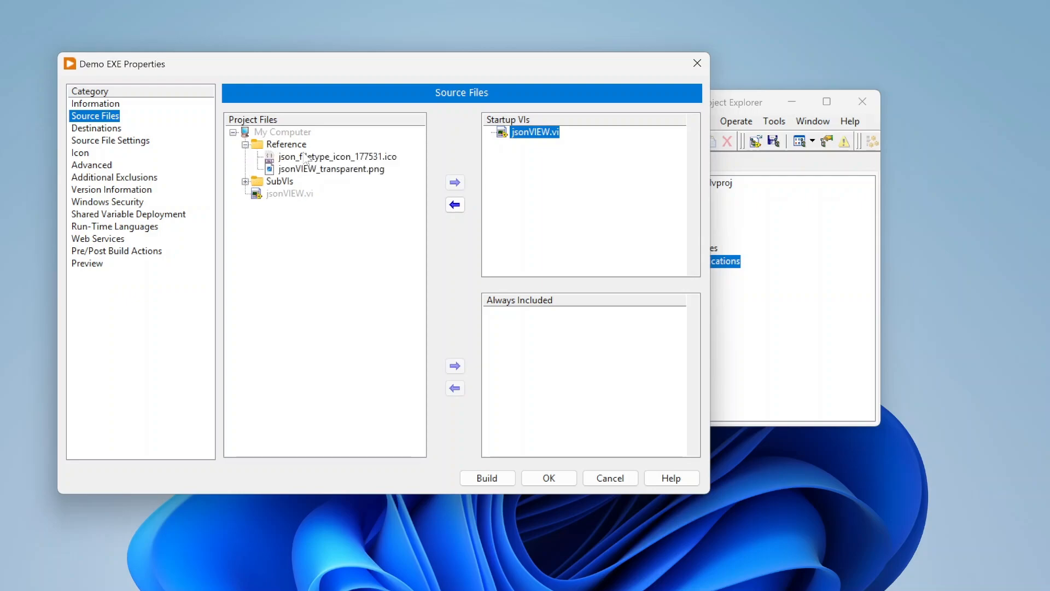
left_click(351, 160)
left_click(353, 170)
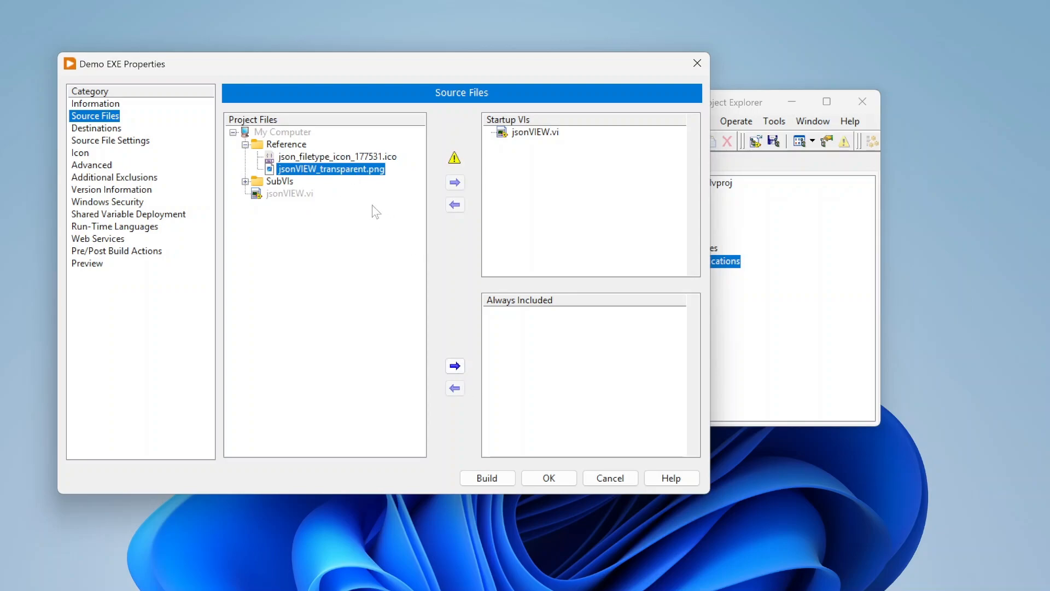
left_click(455, 366)
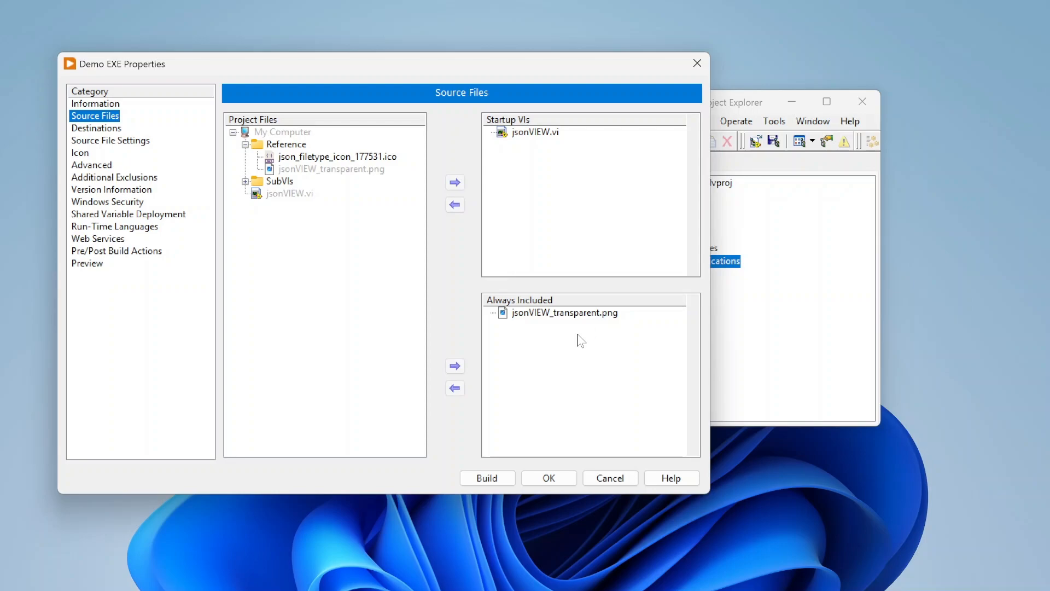
left_click(556, 314)
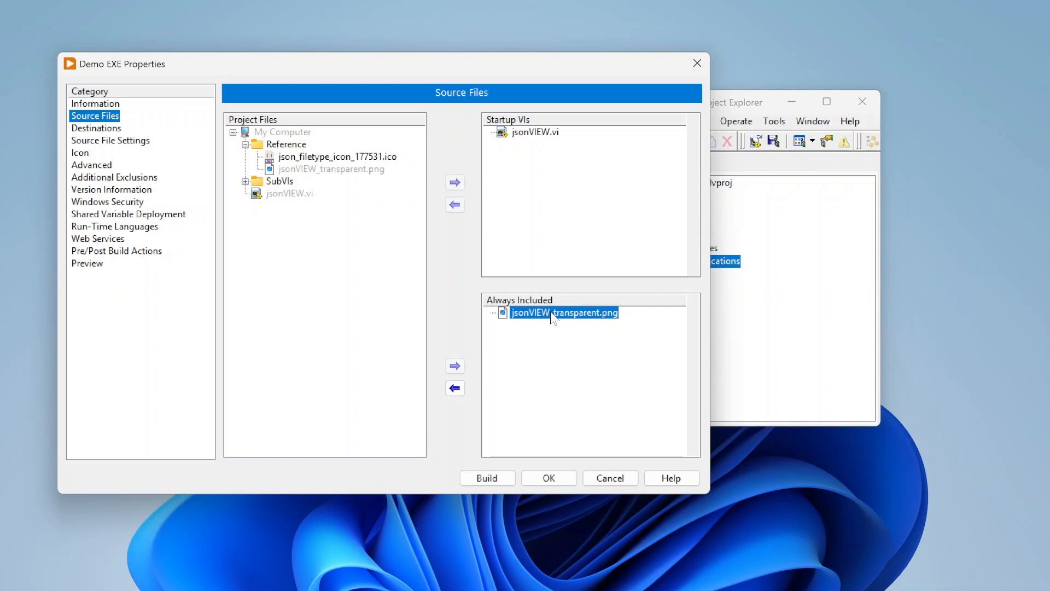
left_click(455, 389)
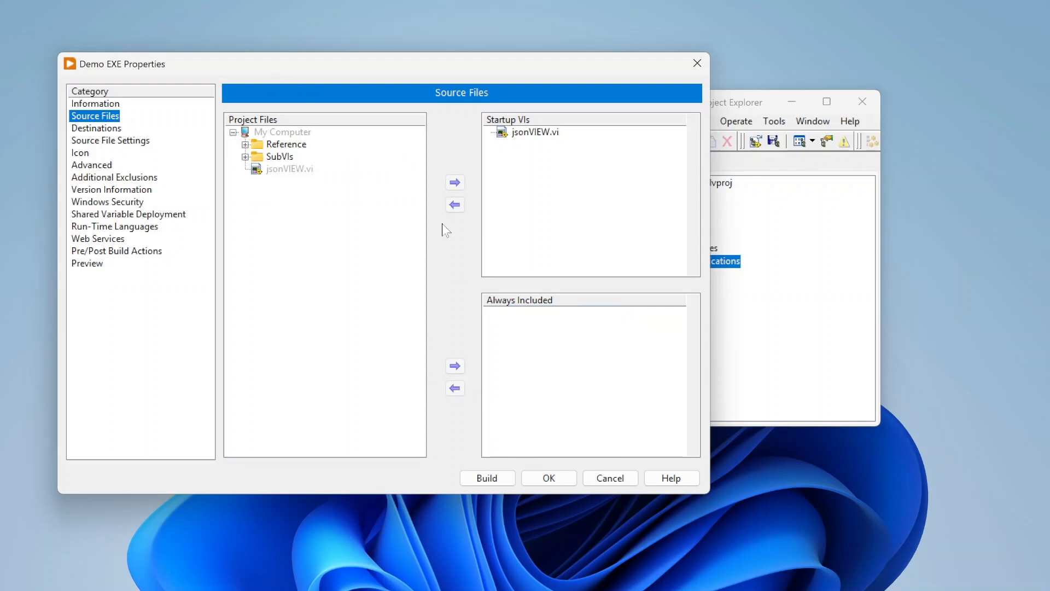
Add all VIs in the SubVIs folder to Always Included.
left_click(245, 157)
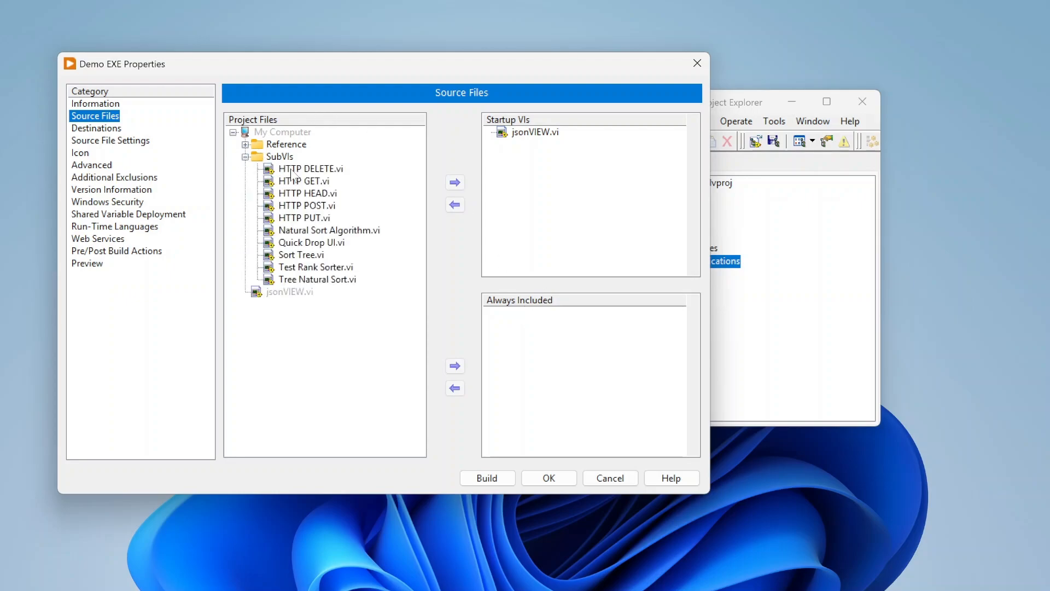
left_click(291, 170)
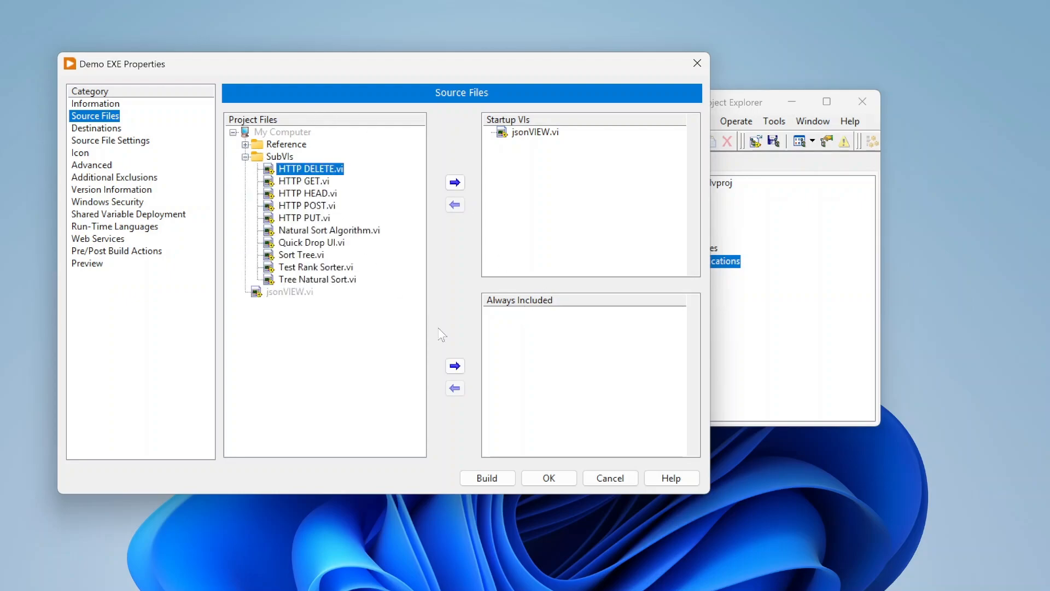
left_click(337, 281, "shift")
left_click(455, 365)
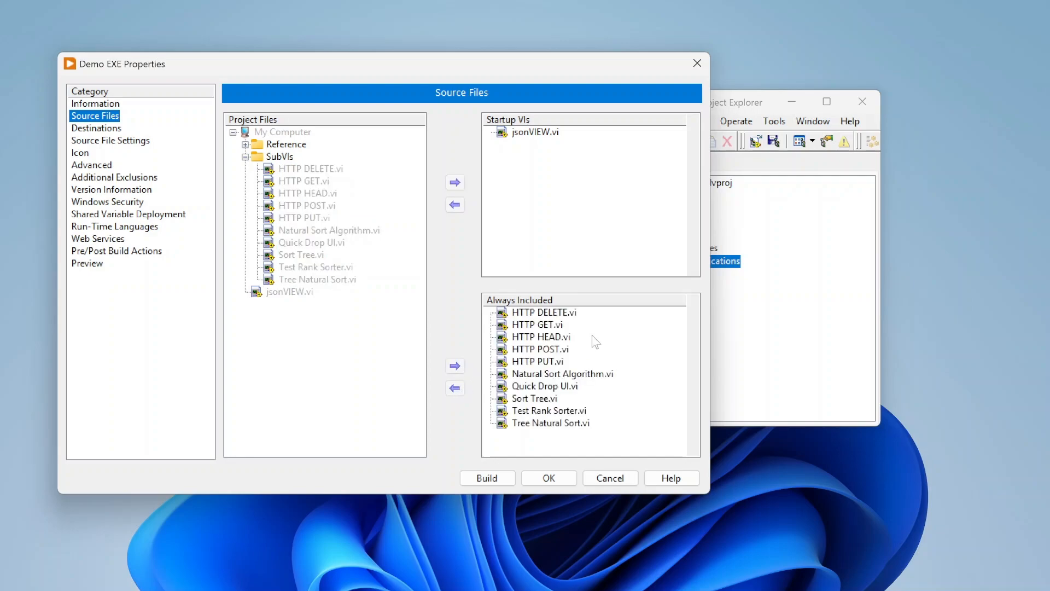
Remove all the SubVIs from the Always Included list.
left_click(562, 313)
left_click(567, 423, "shift")
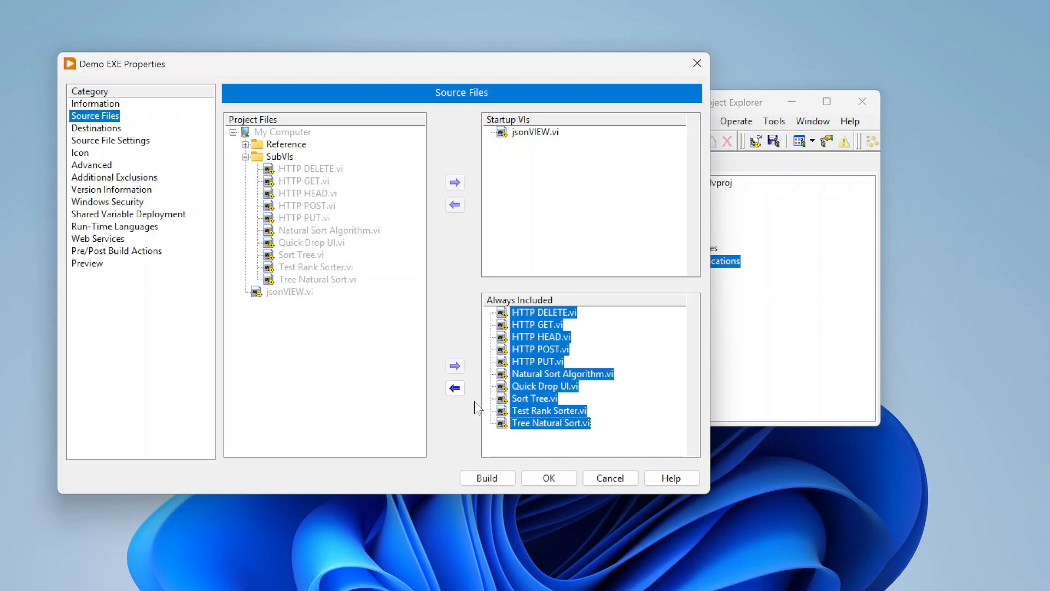
left_click(455, 388)
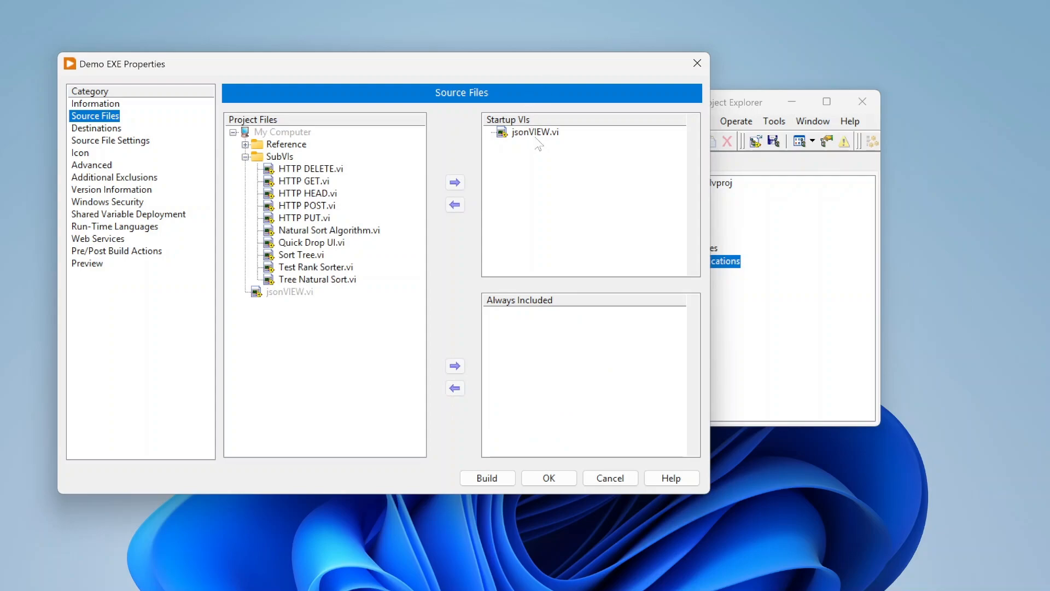
Review the destination paths of jsonVIEW.exe and the Support Directory in Destinations.
left_click(98, 128)
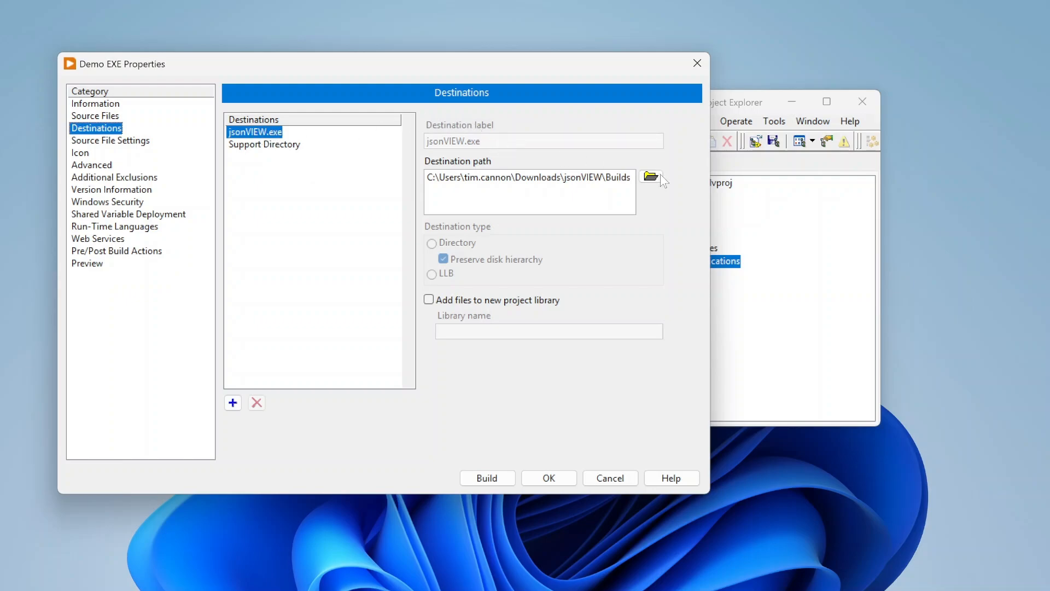
left_click_drag(434, 177, 604, 192)
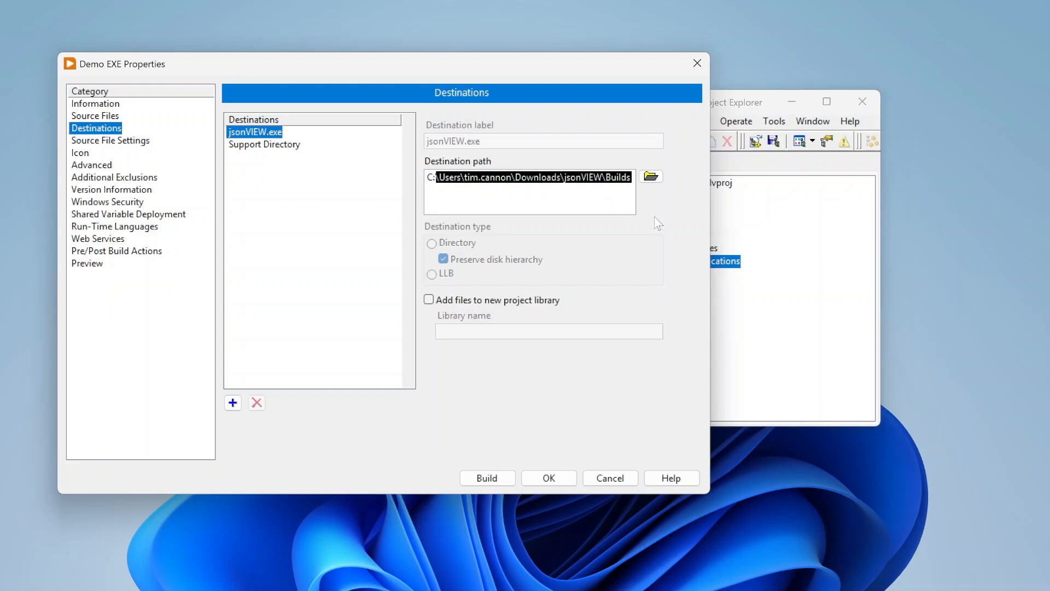
left_click(672, 226)
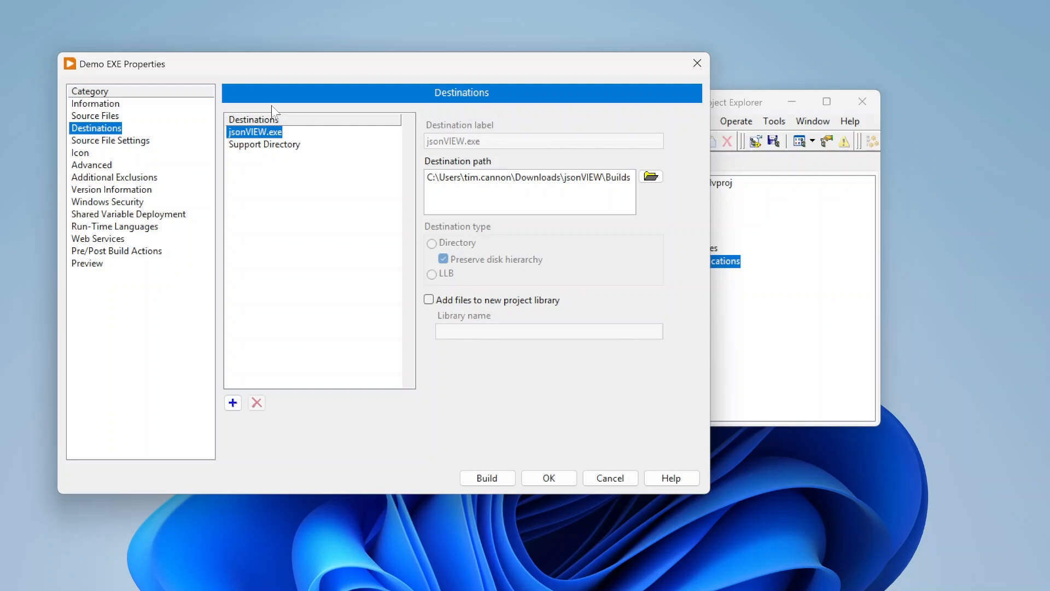
left_click(265, 144)
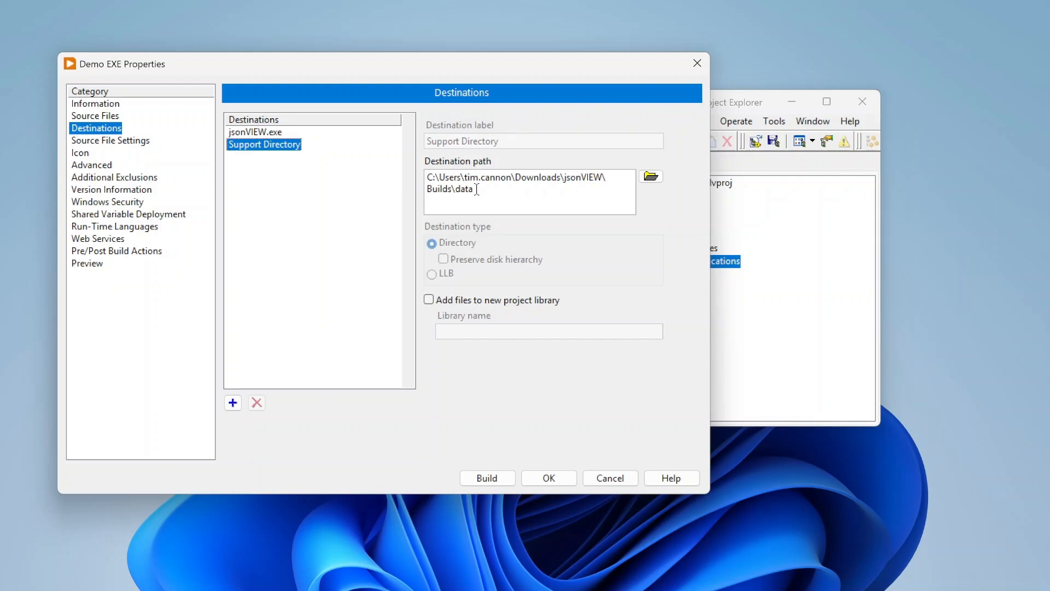
Examine the Support Directory's data subfolder path alongside the Source Files list and the jsonVIEW.exe destination.
left_click_drag(477, 189, 456, 191)
left_click(634, 240)
left_click(117, 118)
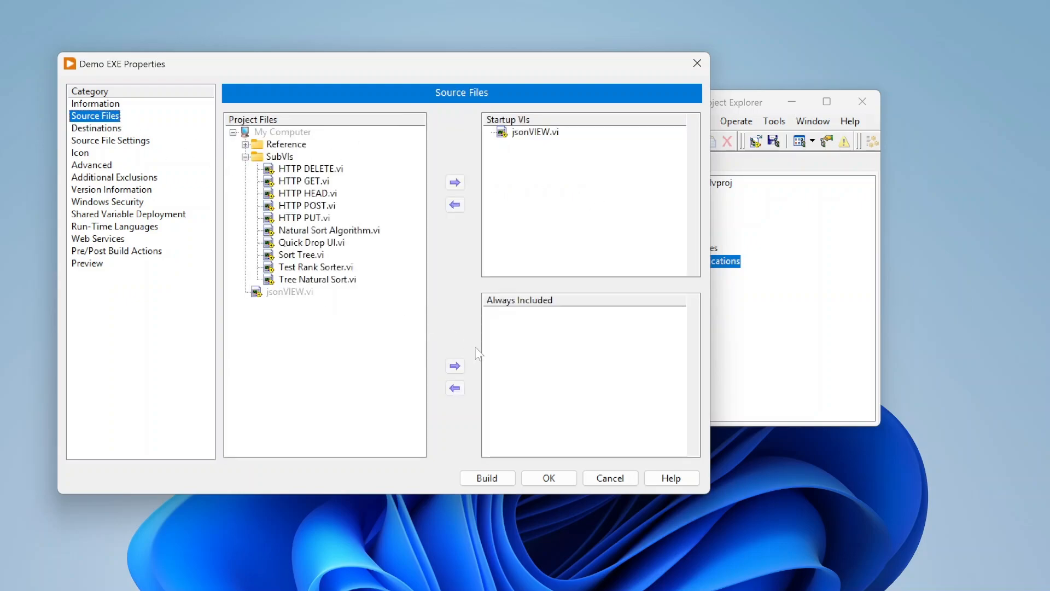
left_click(108, 129)
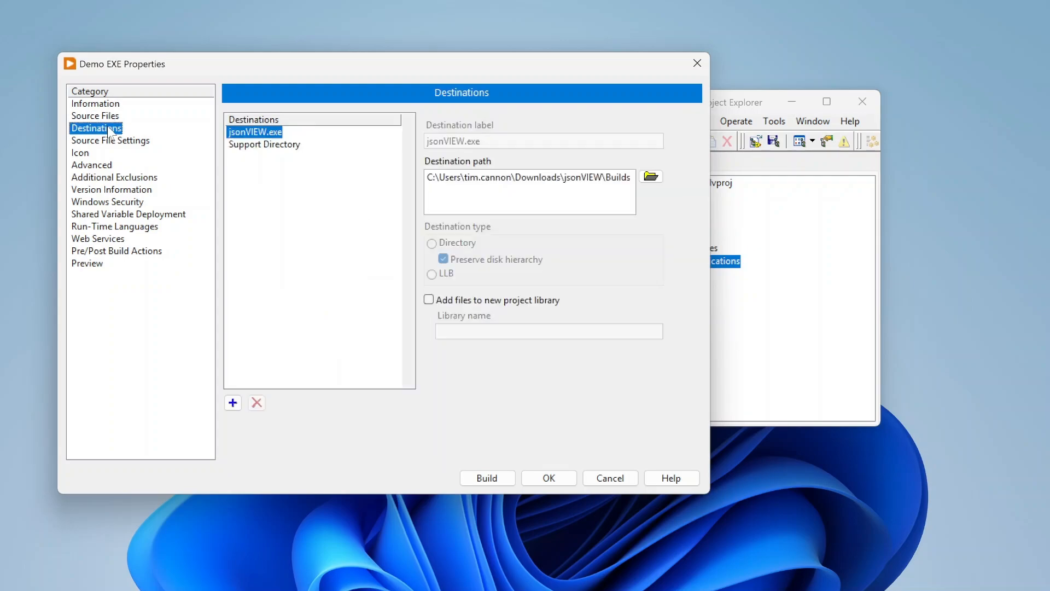
left_click(291, 147)
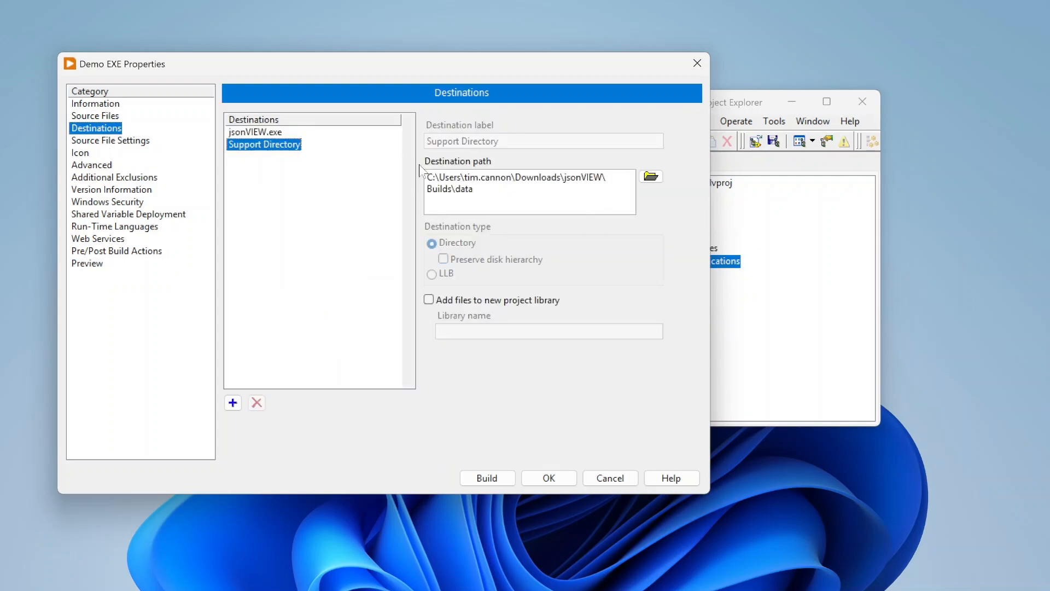
left_click_drag(474, 189, 456, 189)
left_click(672, 209)
Open the custom VI properties of the startup jsonVIEW.vi in Source File Settings.
left_click(102, 141)
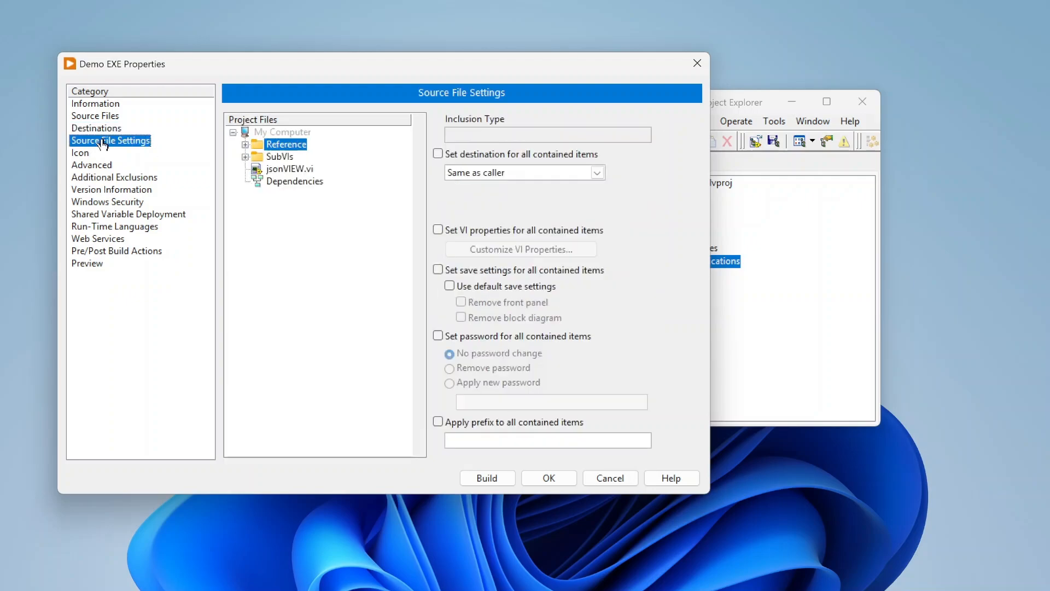
left_click(305, 169)
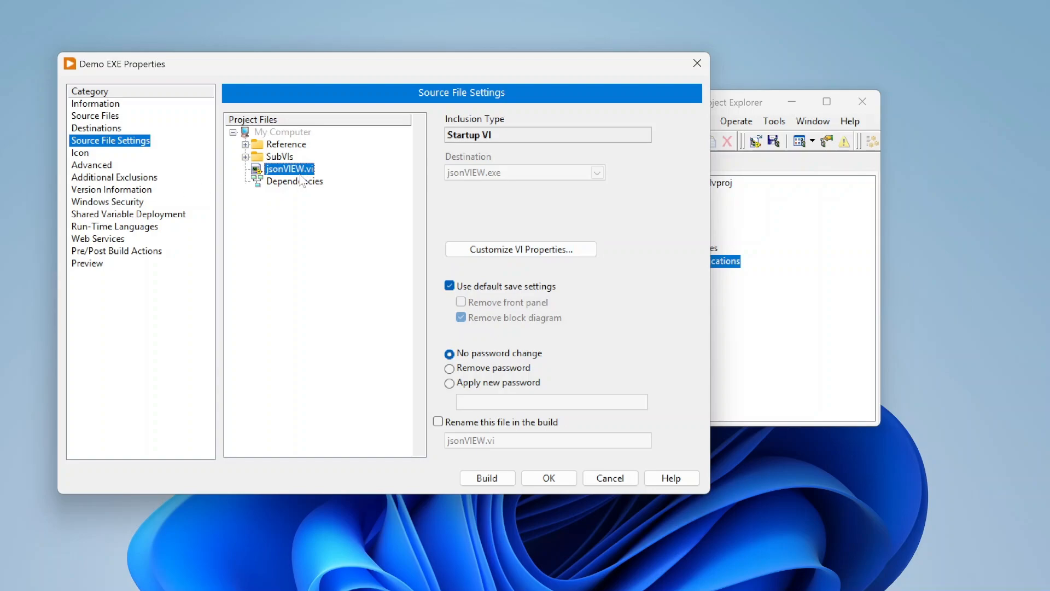
left_click(511, 249)
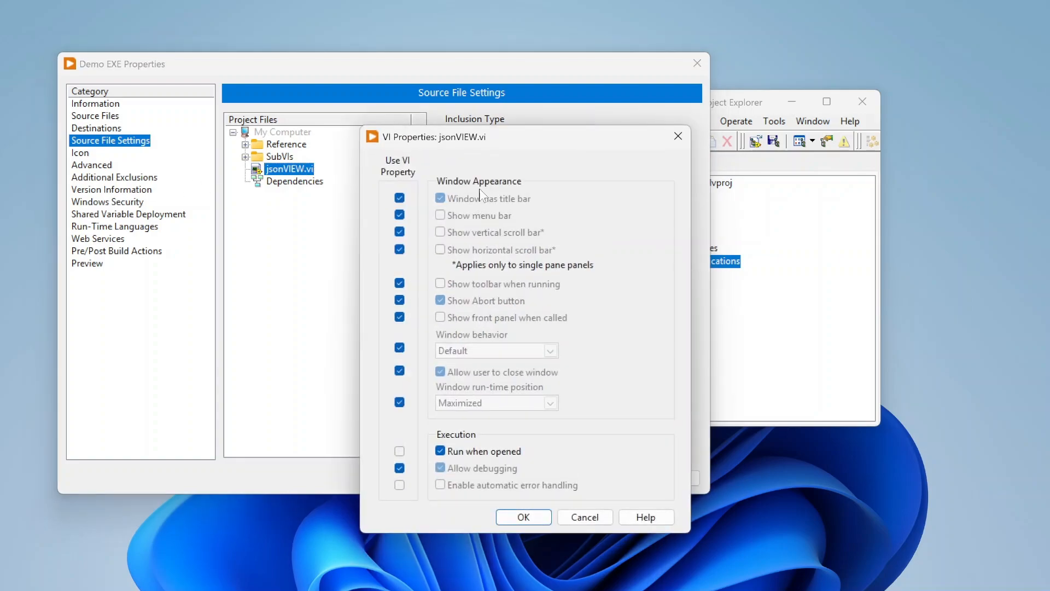
left_click_drag(514, 143, 516, 65)
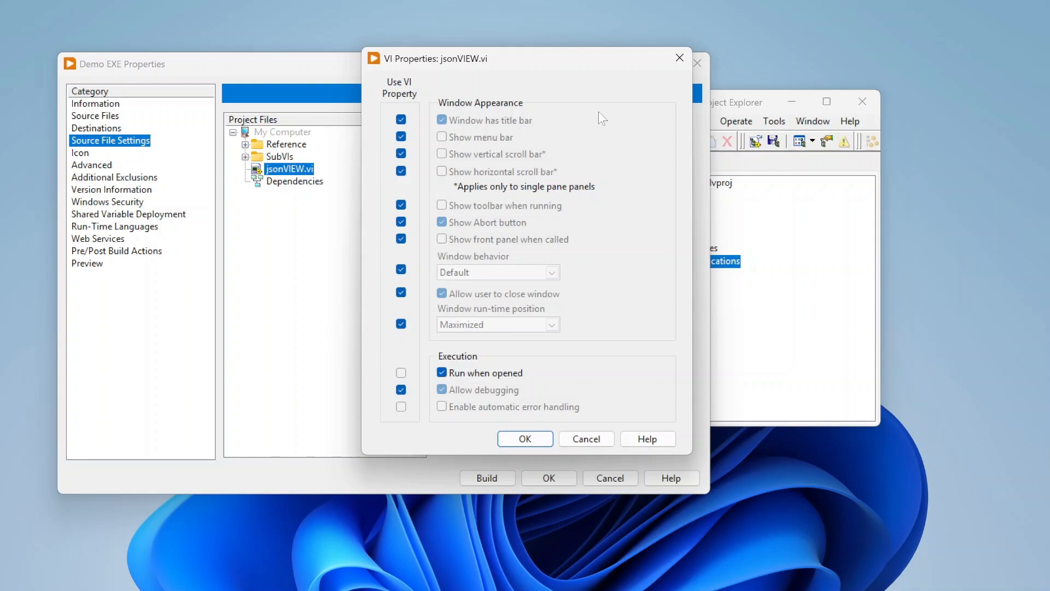
left_click_drag(580, 69, 548, 78)
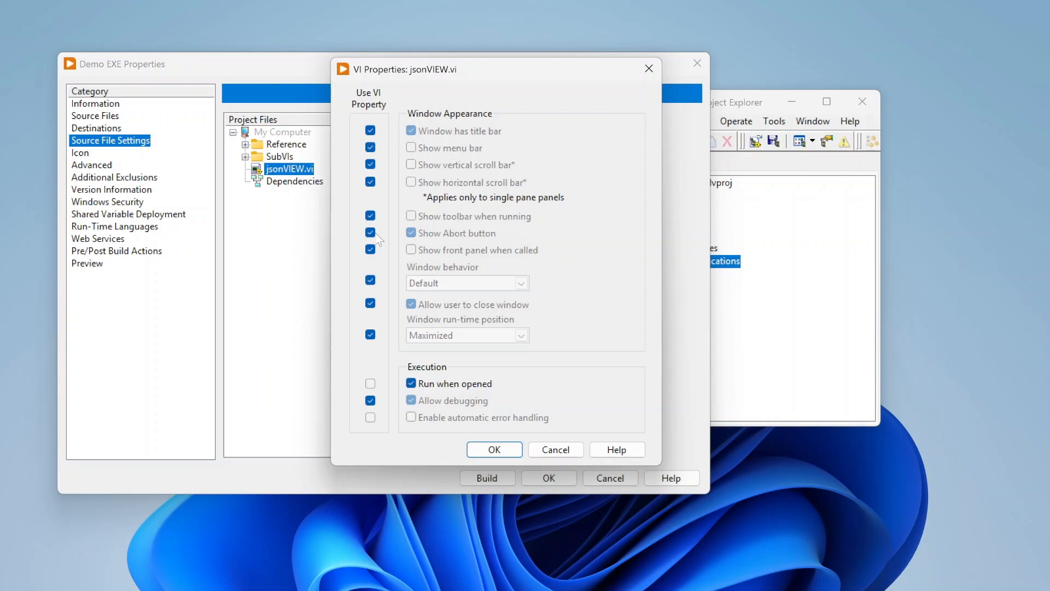
Try overriding jsonVIEW.vi's window appearance properties, then cancel the VI Properties dialog.
left_click(371, 131)
left_click(371, 130)
left_click(370, 131)
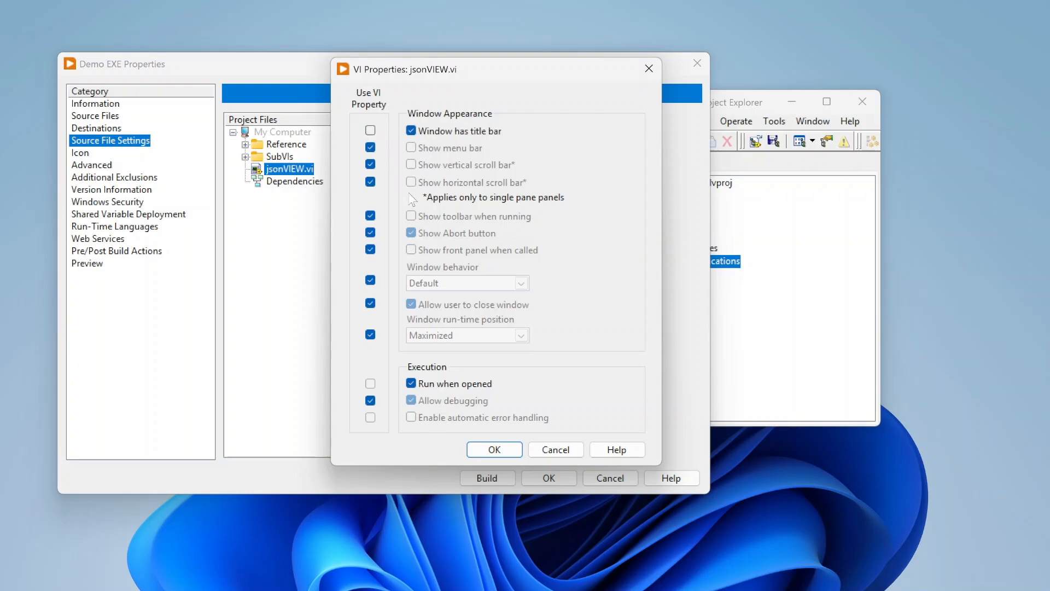
left_click(370, 280)
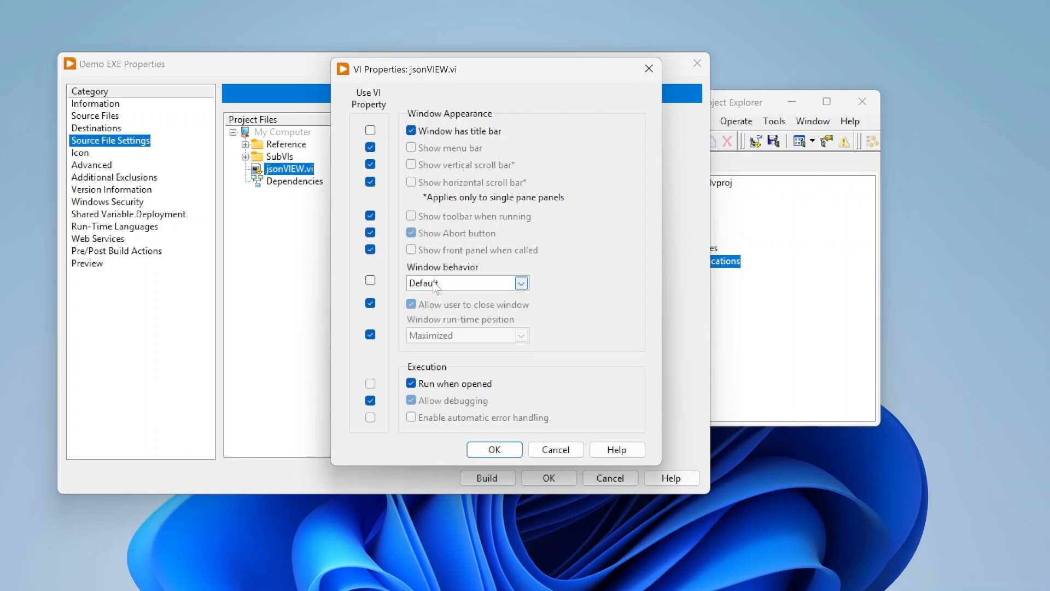
left_click(465, 283)
left_click(370, 280)
left_click(370, 280)
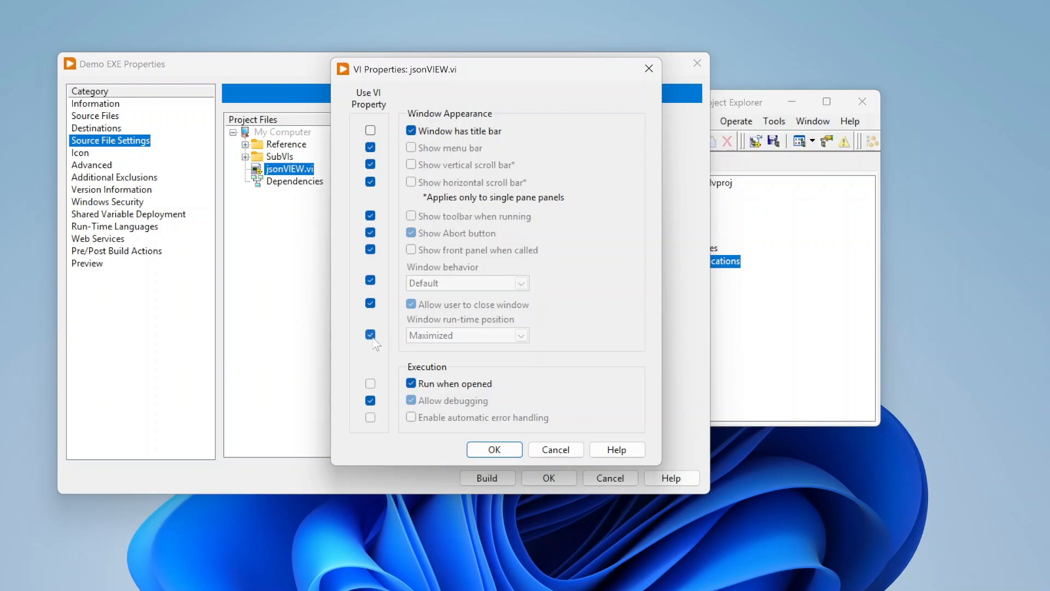
left_click(370, 334)
left_click(437, 336)
left_click(386, 343)
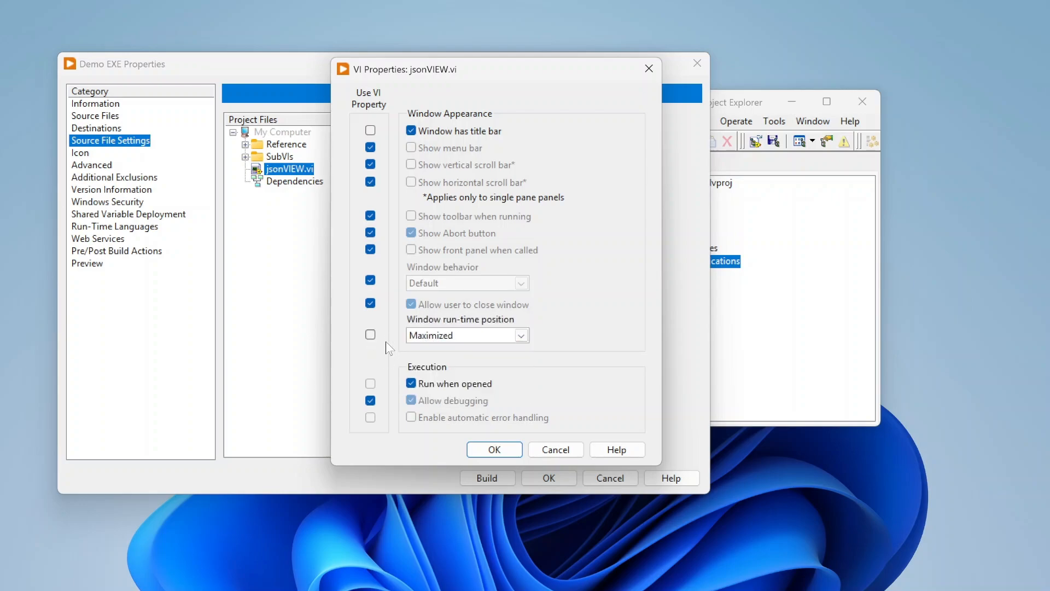
left_click(371, 334)
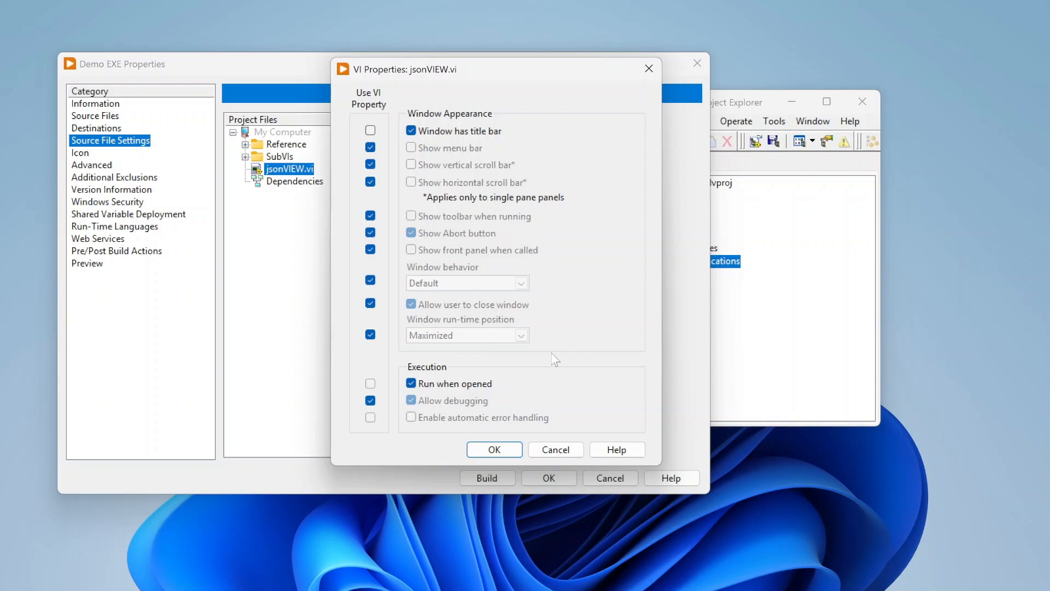
left_click(556, 450)
Preview the default LabVIEW icon at the 512, 128, 32 and 16 pixel icon image sizes.
left_click(245, 157)
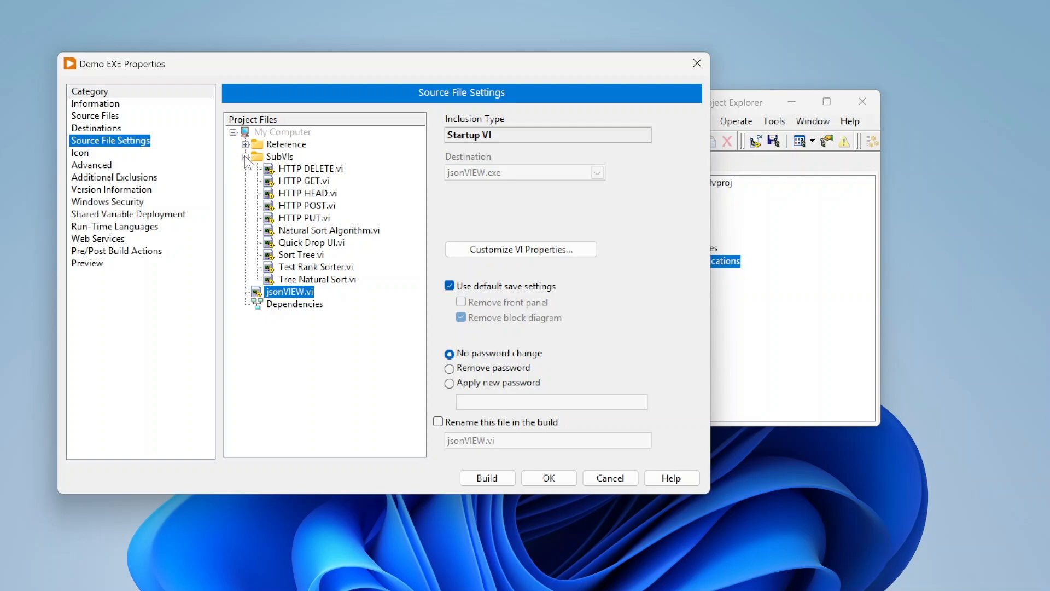
left_click(245, 156)
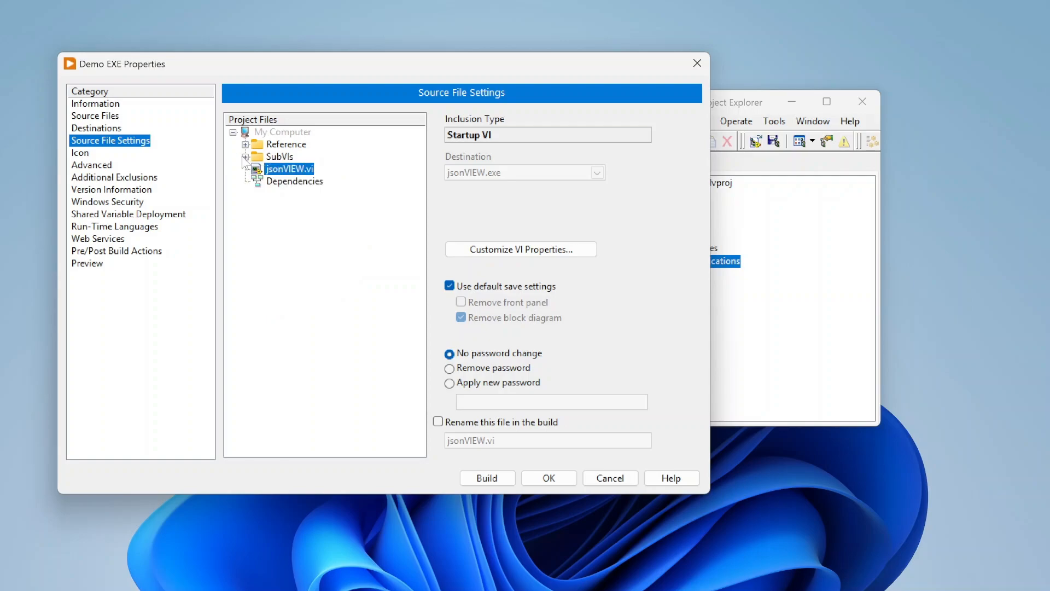
left_click(88, 153)
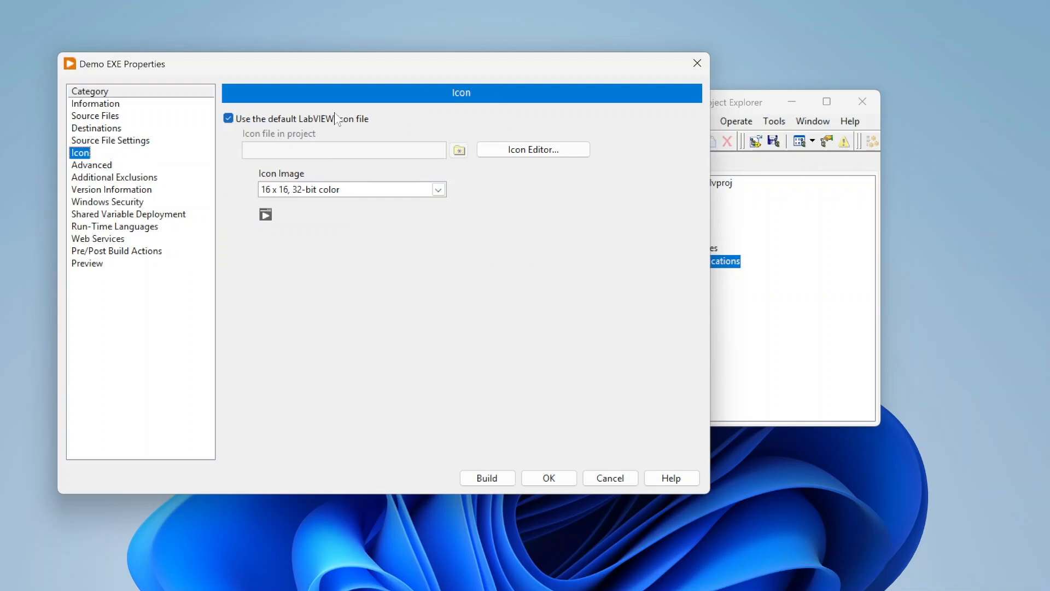
left_click_drag(427, 68, 422, 81)
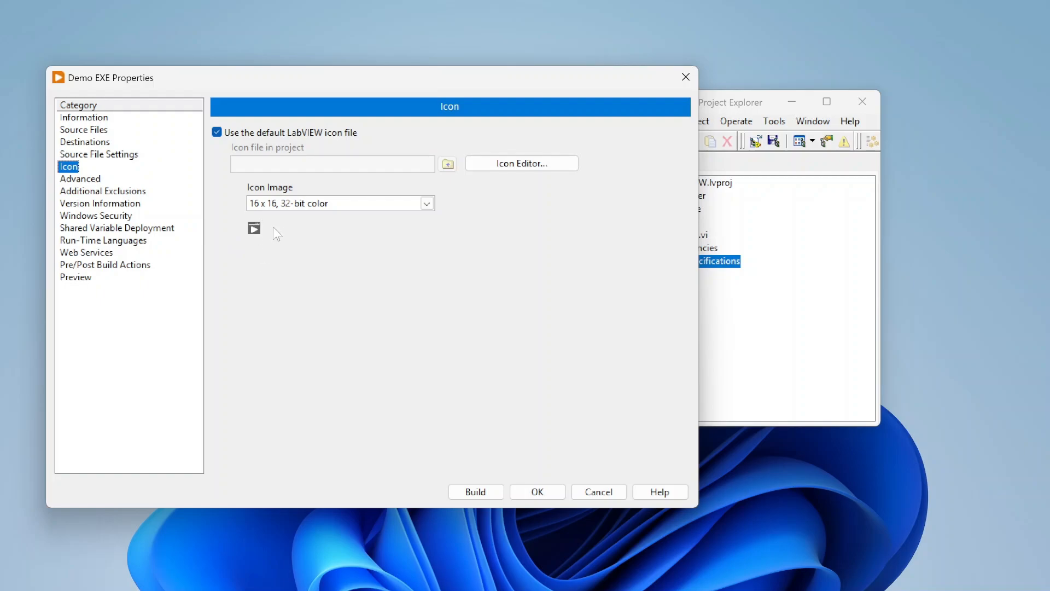
left_click(426, 204)
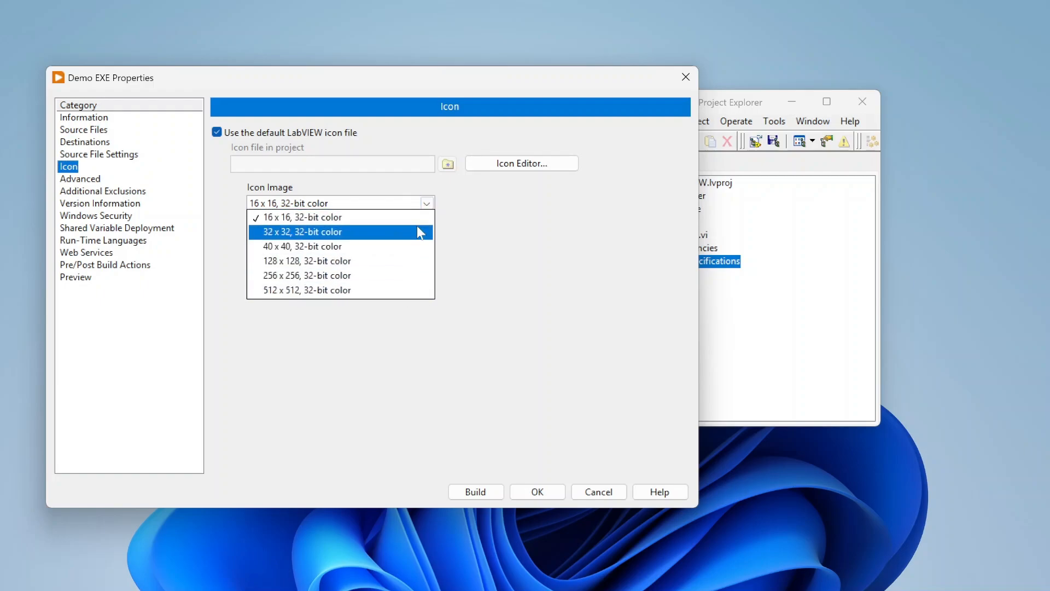
left_click(414, 290)
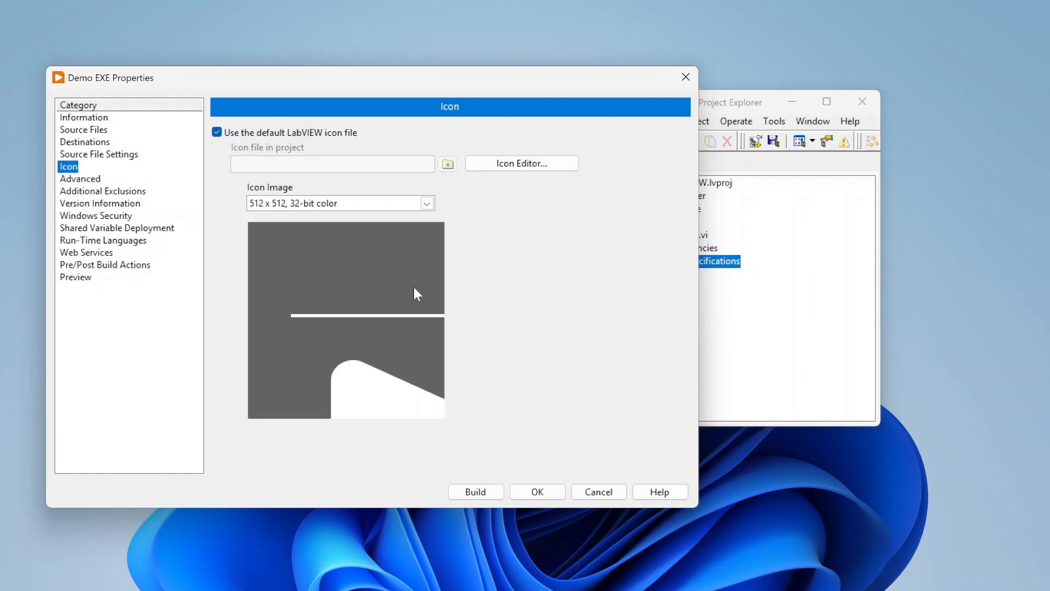
left_click(427, 203)
left_click(381, 260)
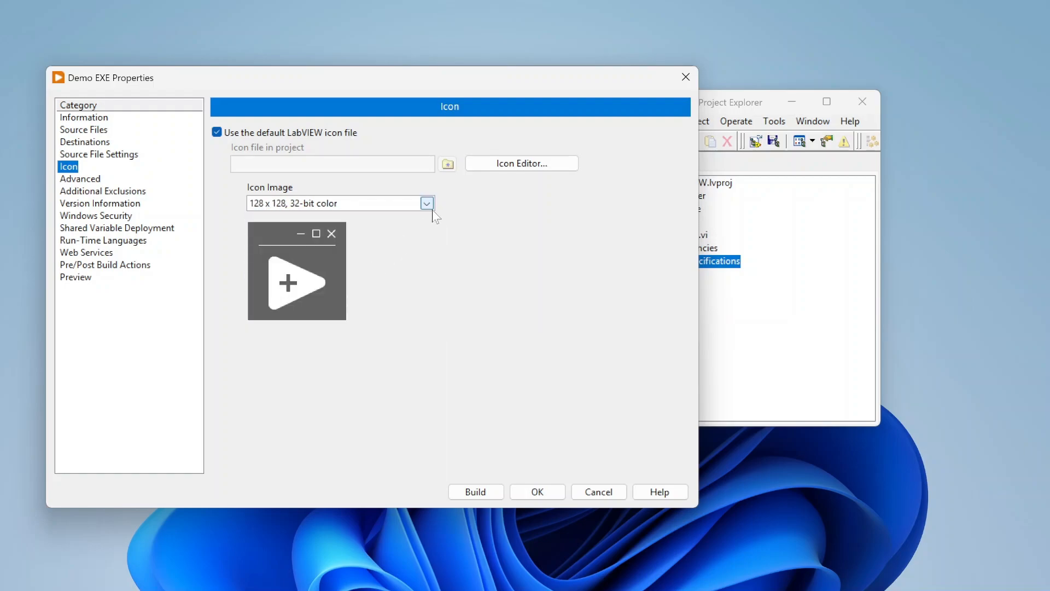
left_click(427, 204)
left_click(398, 230)
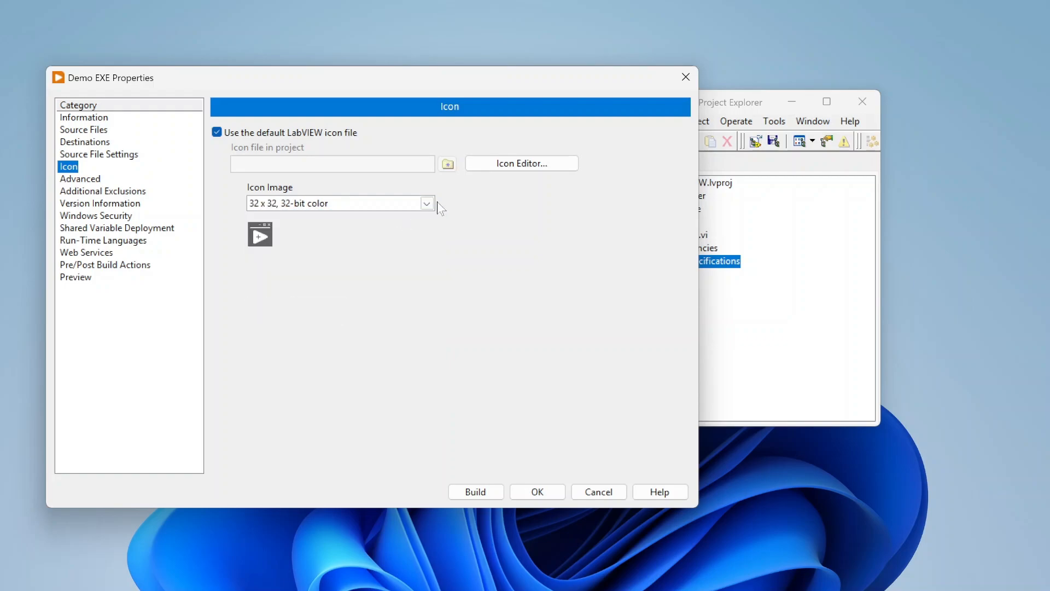
left_click(427, 203)
left_click(405, 231)
left_click(426, 203)
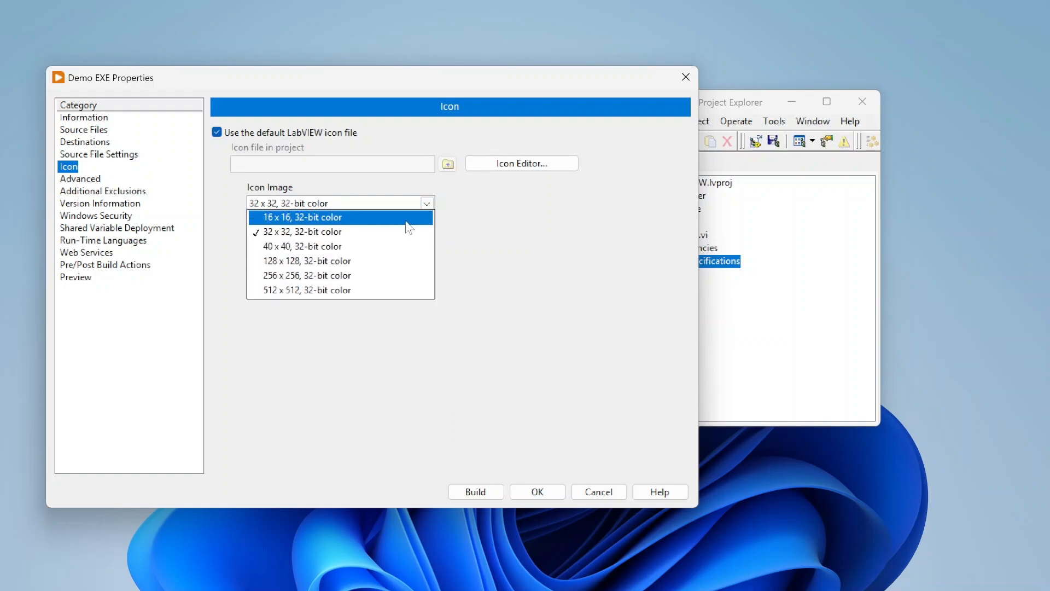
left_click(405, 219)
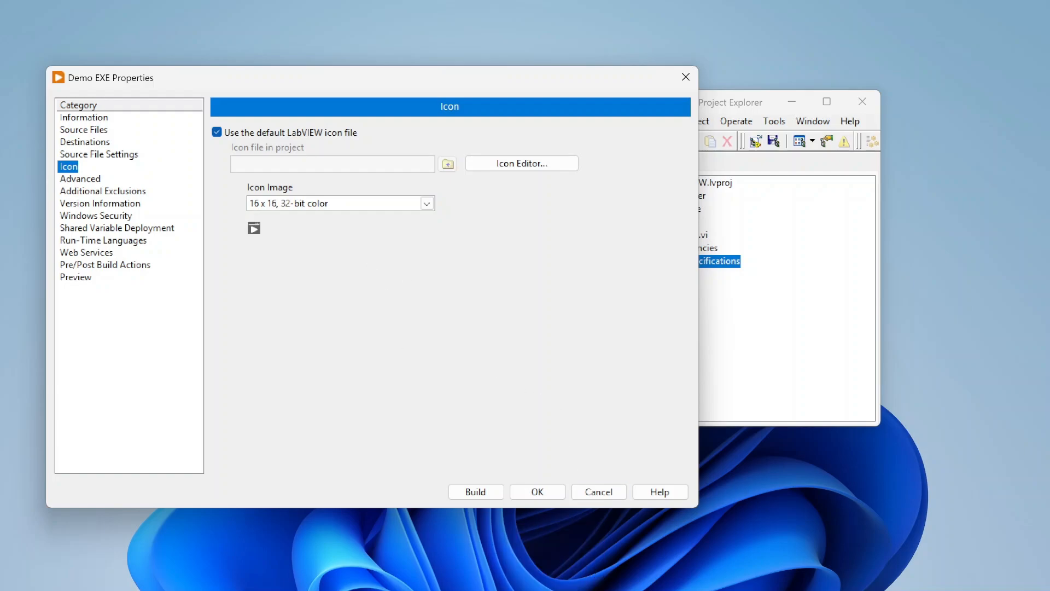
left_click(427, 204)
left_click(516, 228)
Open the Icon Editor and close it again.
left_click(532, 164)
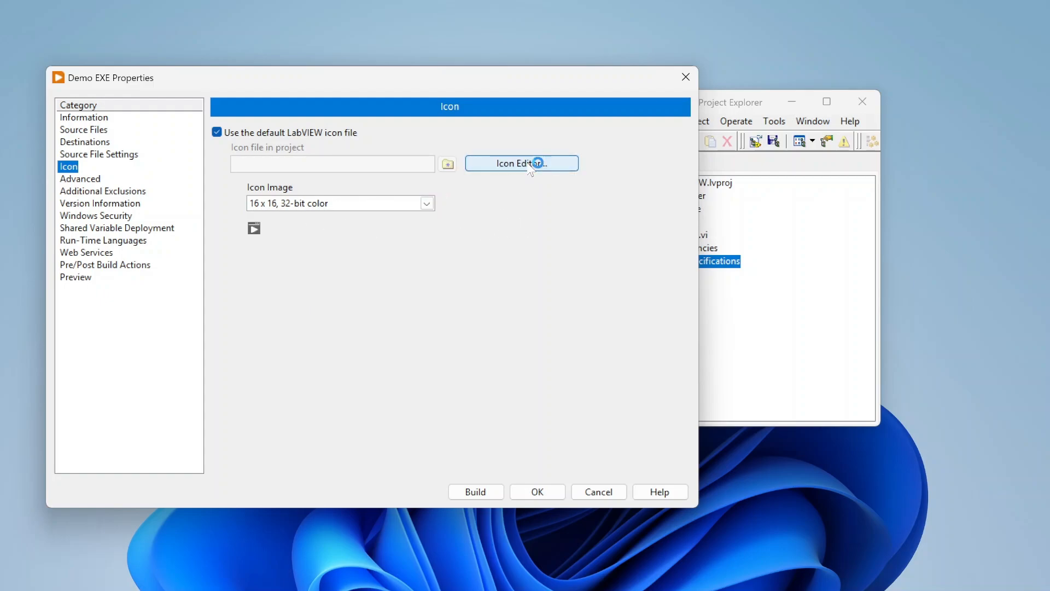
left_click_drag(568, 150, 644, 56)
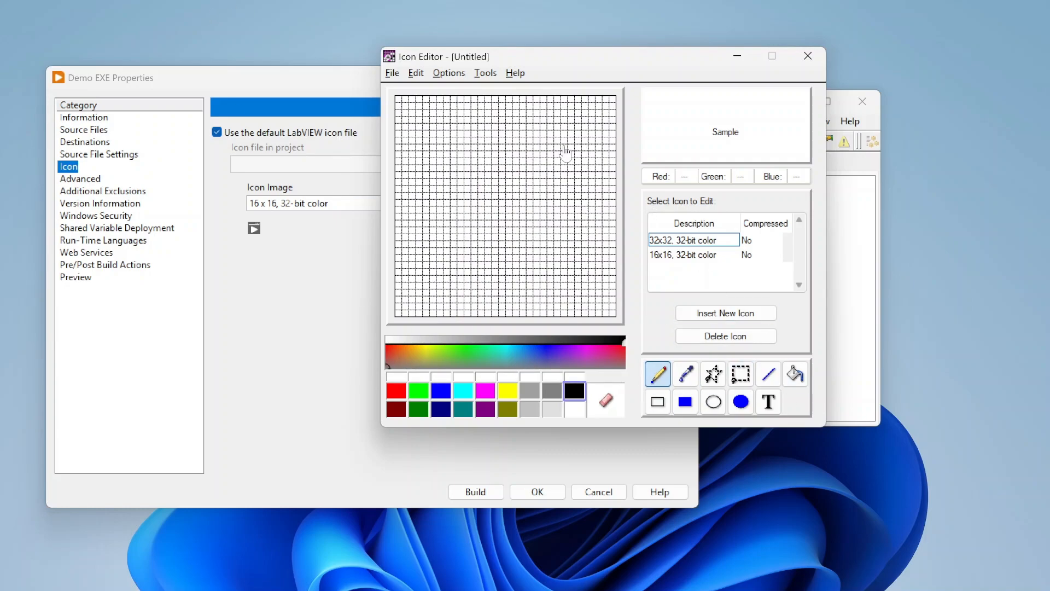
left_click(817, 61)
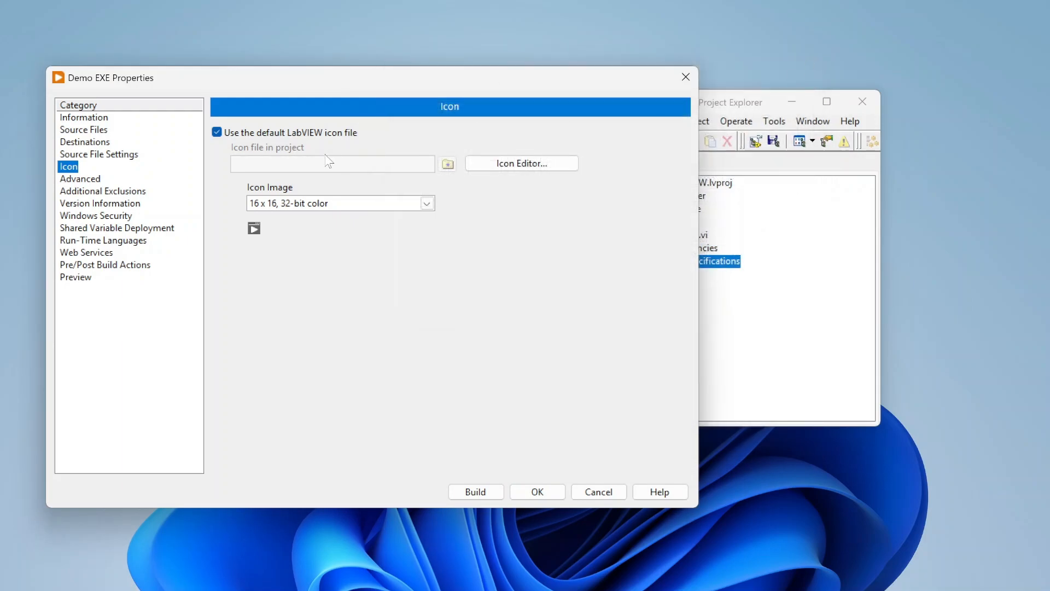
Replace the default LabVIEW icon with json_filetype_icon_177531.ico from the Reference folder.
left_click(216, 133)
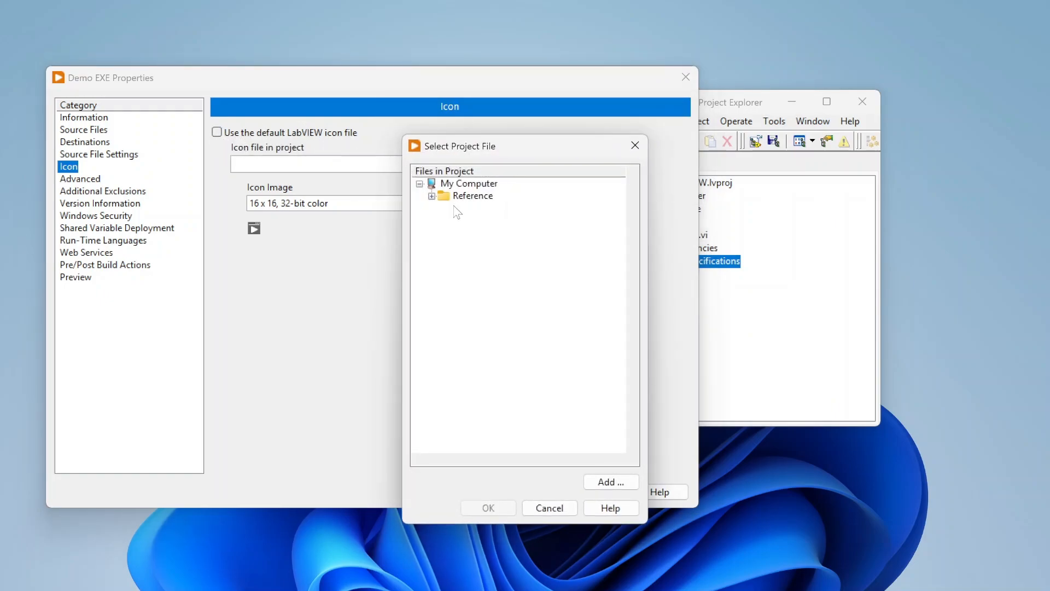
left_click(432, 195)
left_click_drag(569, 143, 567, 93)
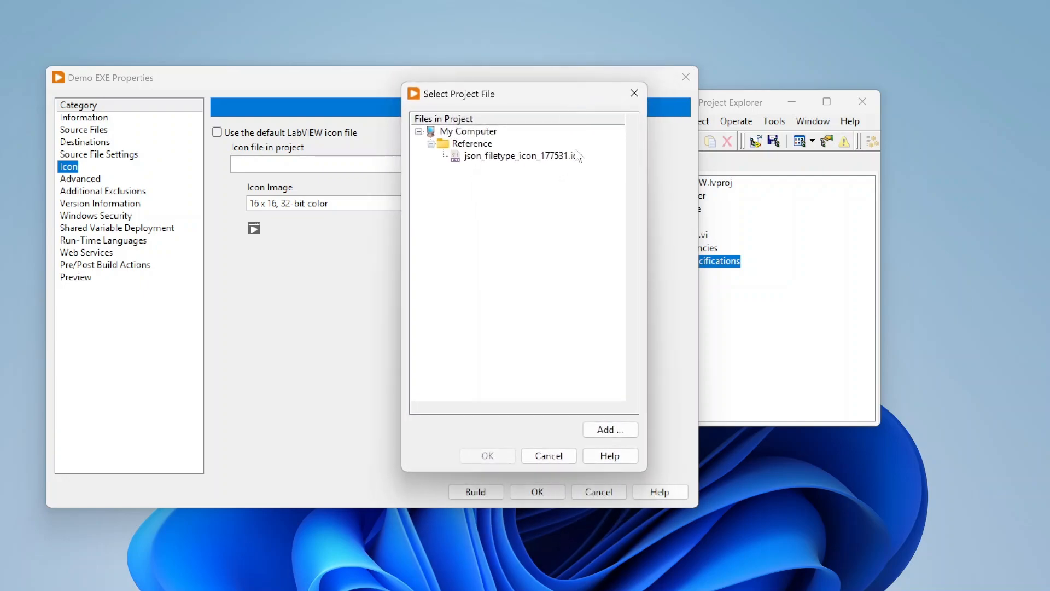
left_click(560, 158)
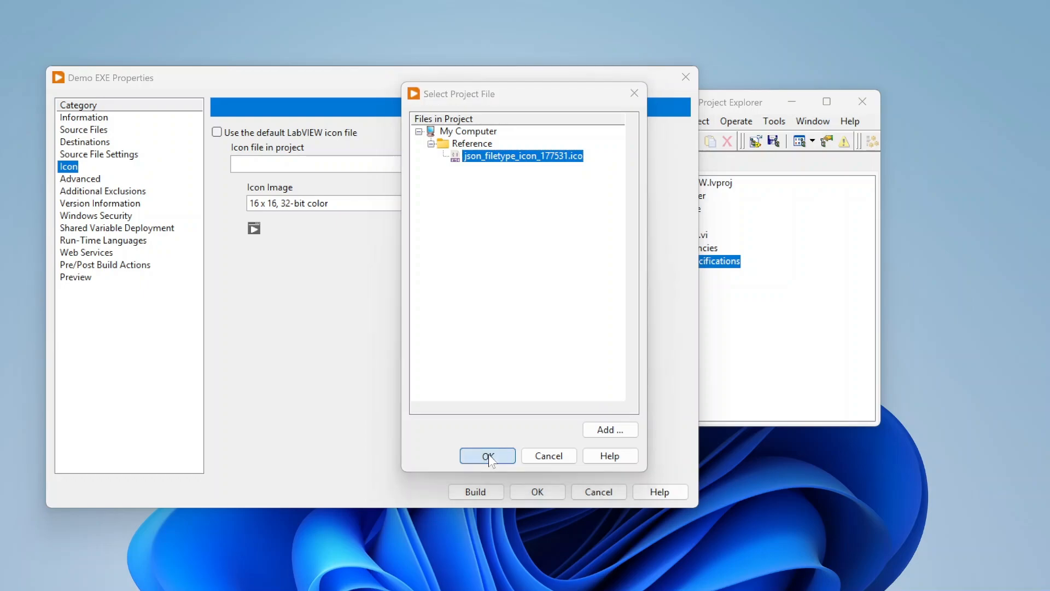
left_click(488, 456)
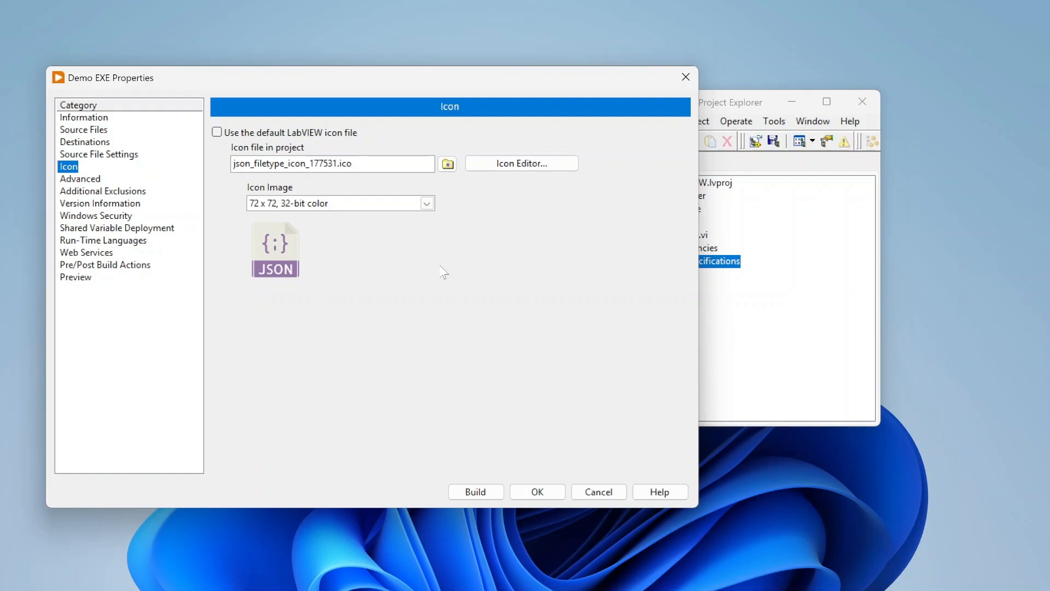
Inspect the custom icon's available image sizes and open the Icon Editor without editing it.
left_click(427, 203)
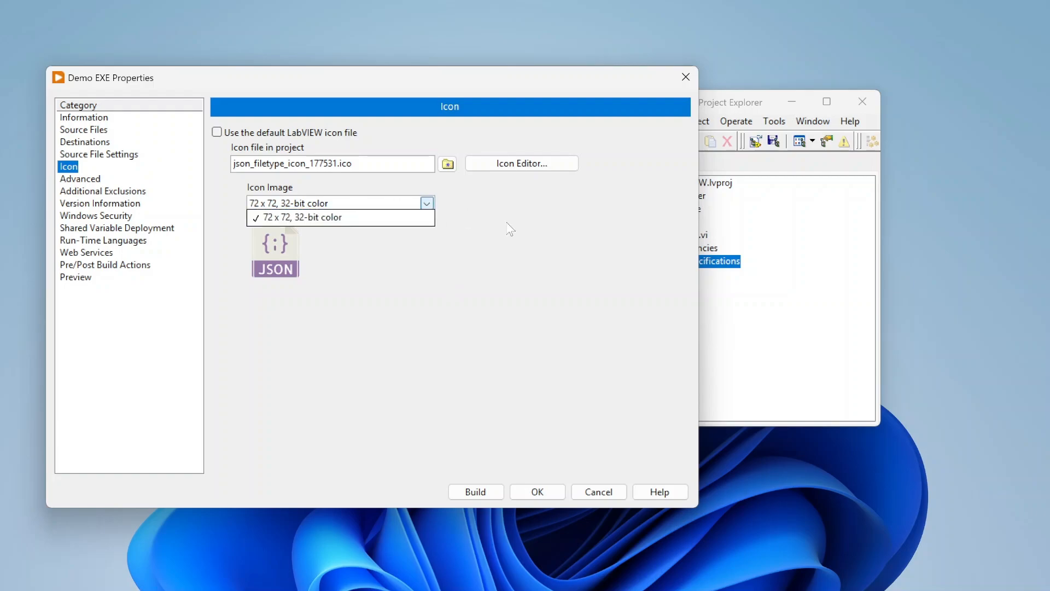
left_click(512, 229)
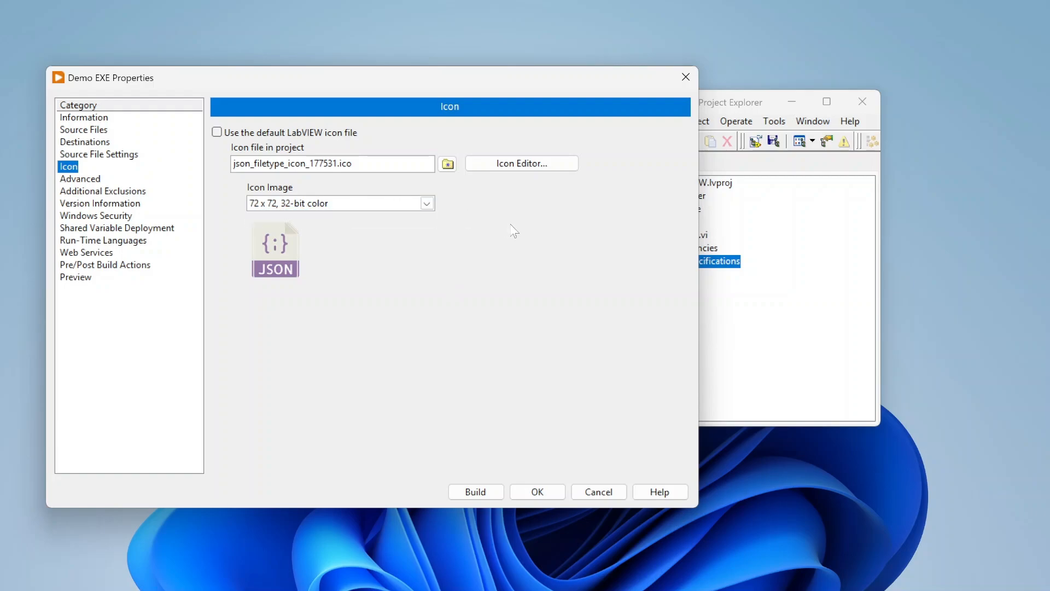
left_click(533, 164)
left_click(518, 365)
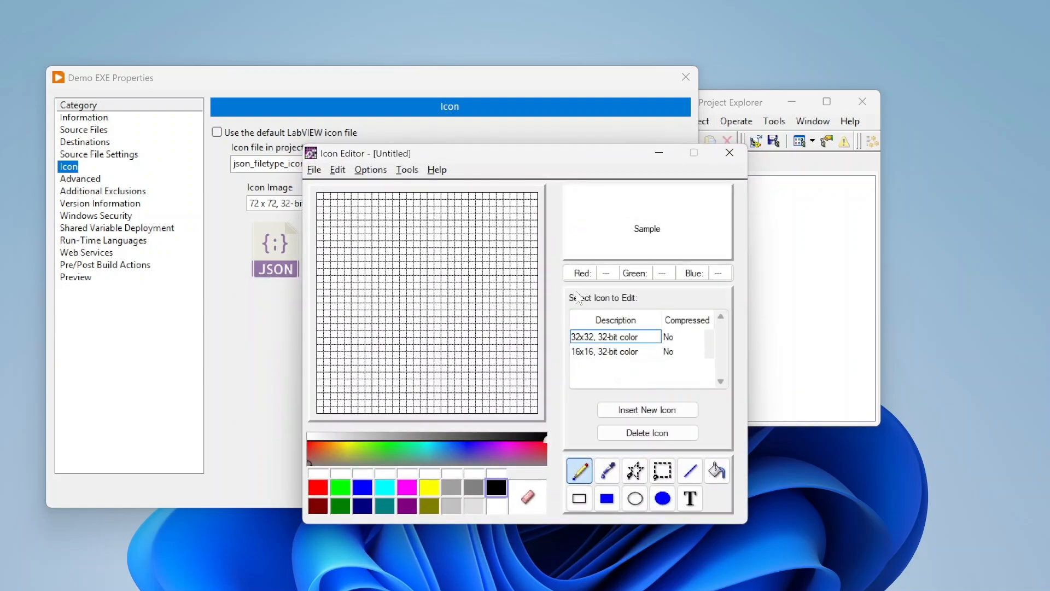
left_click_drag(629, 149, 565, 76)
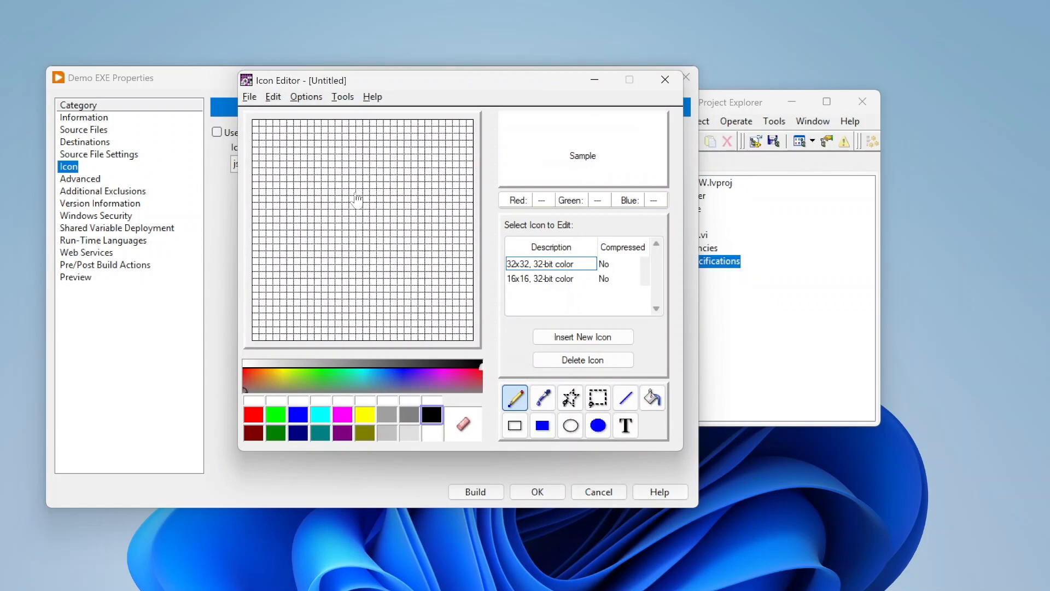
left_click(665, 79)
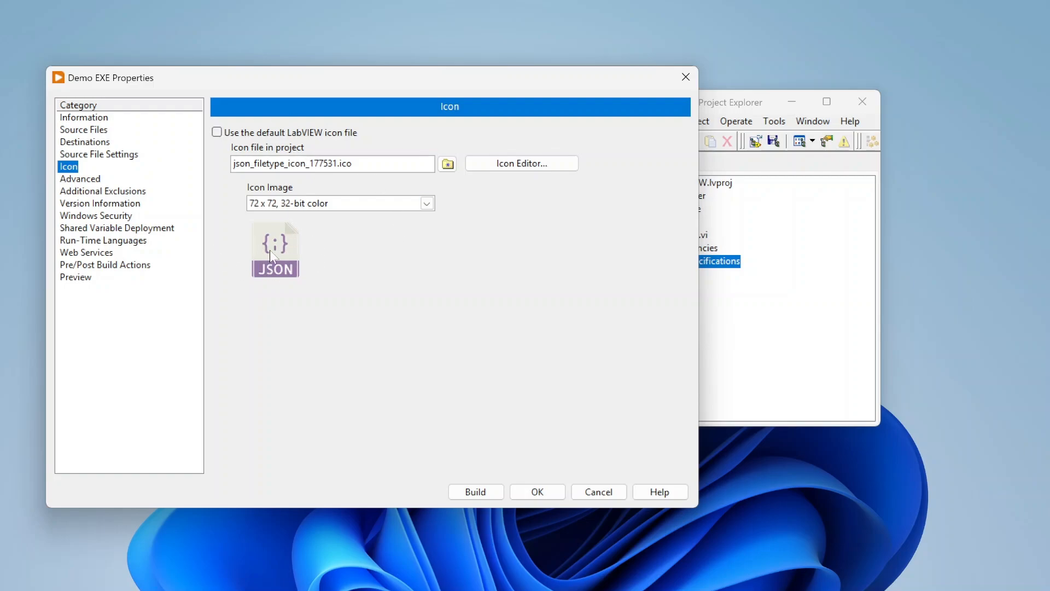
Review the Advanced and Additional Exclusions pages of the build specification properties.
left_click(83, 179)
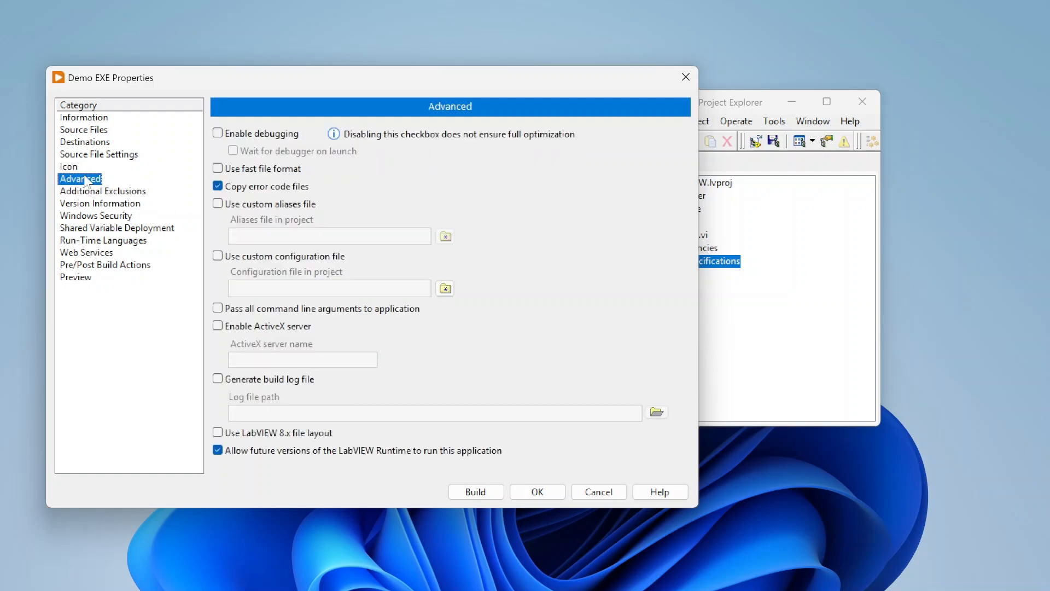
left_click_drag(505, 87, 655, 42)
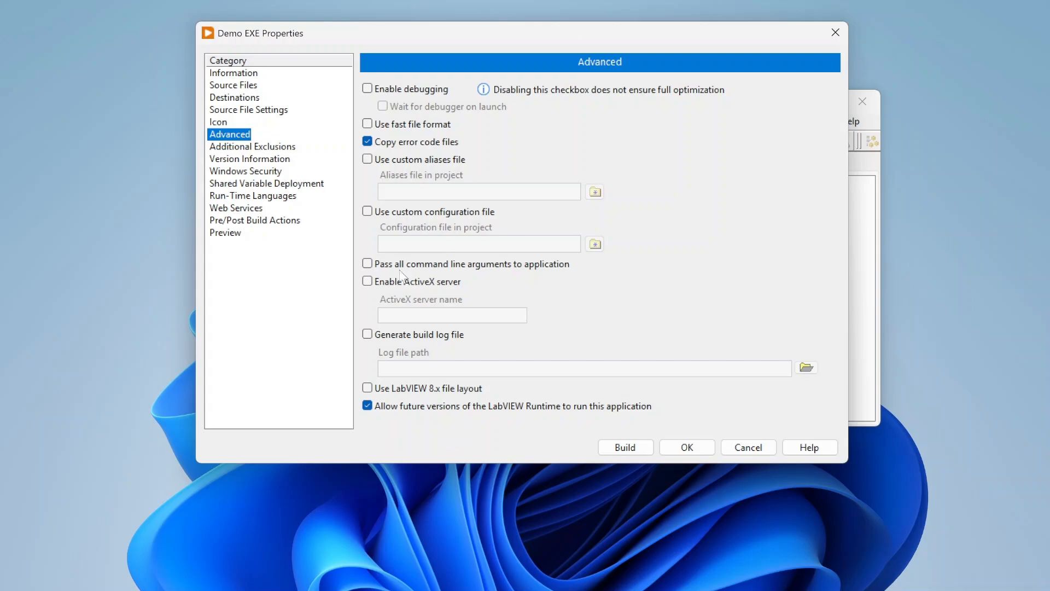
left_click_drag(741, 37, 772, 53)
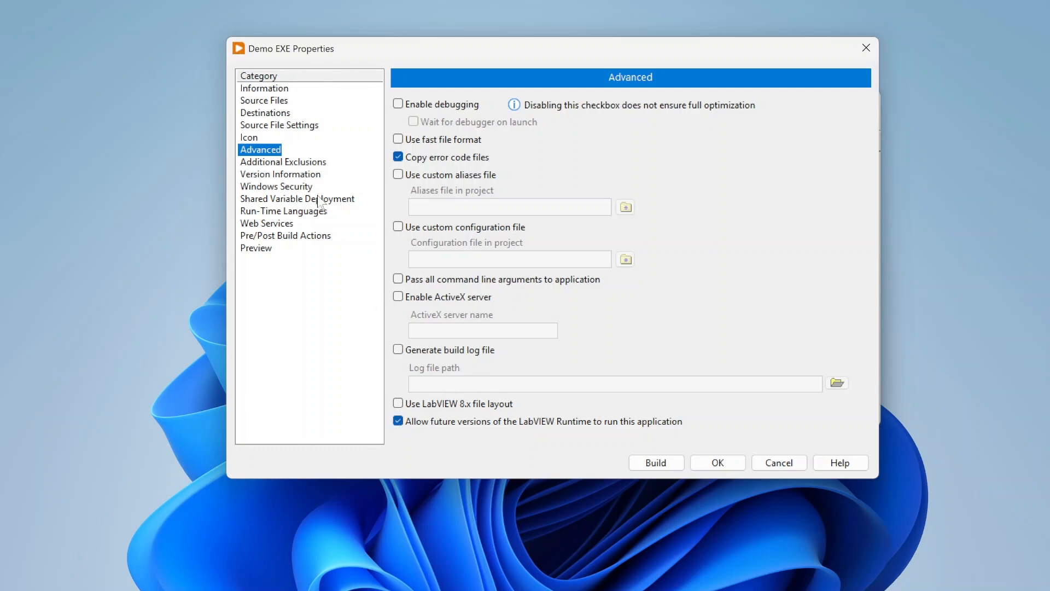
left_click(311, 162)
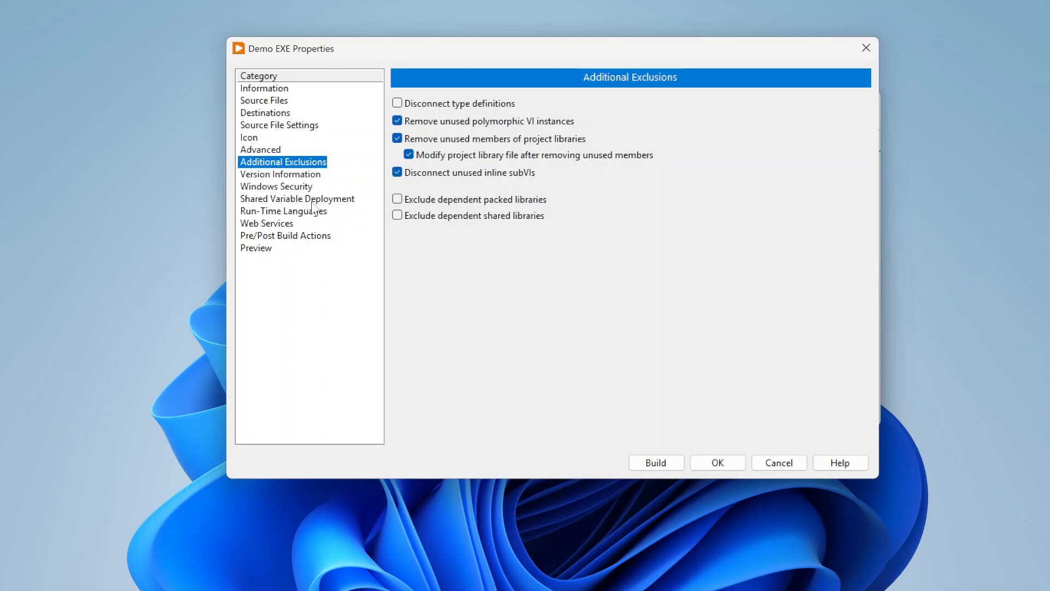
Turn off auto-increment version on build in the Version Information settings.
left_click(302, 175)
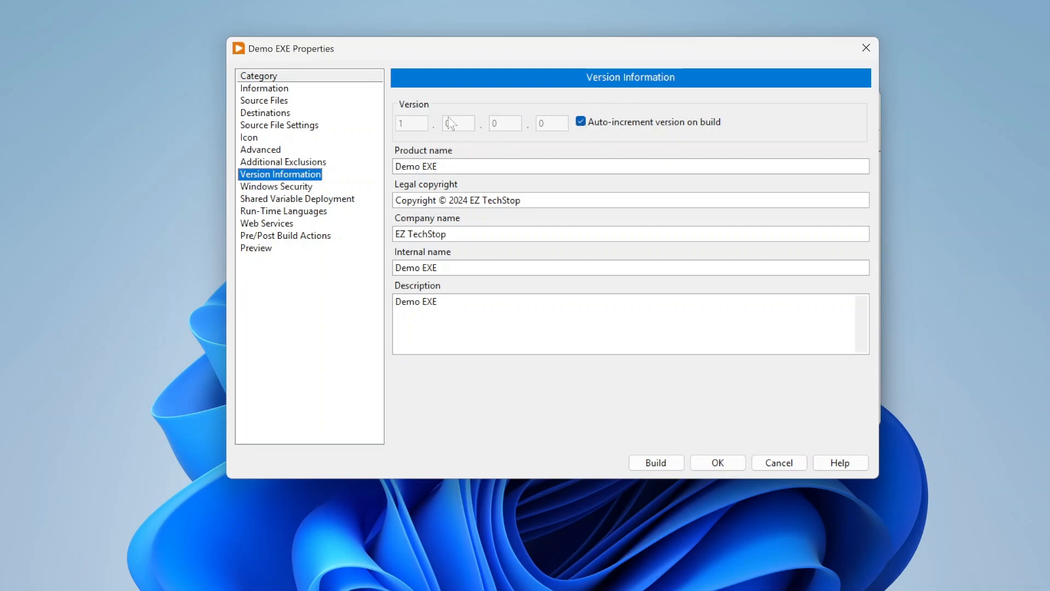
left_click(581, 123)
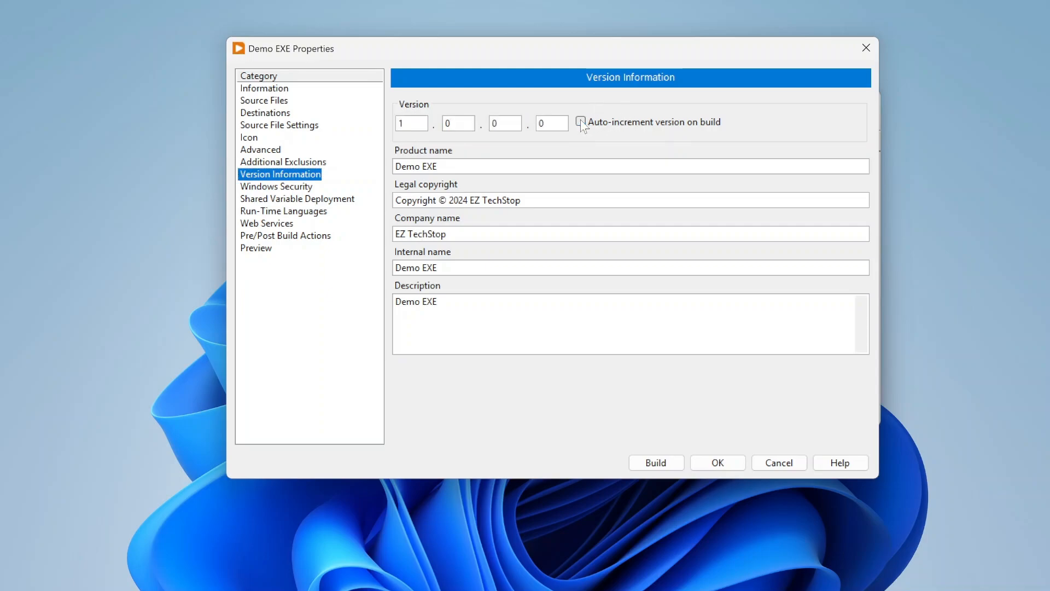
left_click(581, 123)
left_click(581, 122)
left_click(422, 122)
left_click_drag(402, 119, 396, 120)
left_click_drag(459, 123, 437, 118)
left_click(507, 123)
left_click_drag(507, 123, 538, 125)
left_click(581, 122)
Examine the version number fields and the product name, legal copyright, company name and internal name entries.
double_click(540, 124)
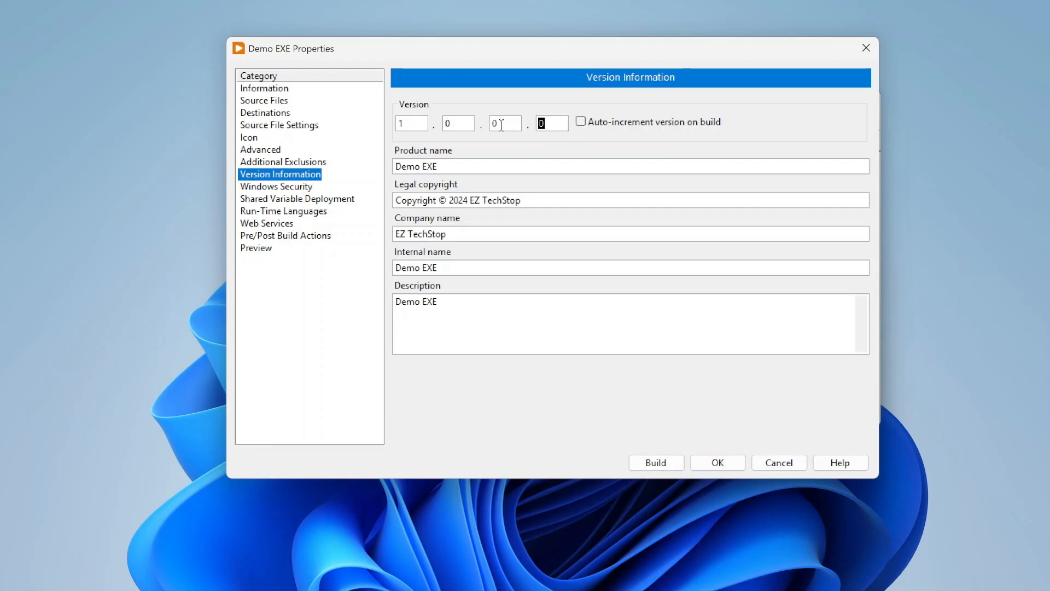
left_click_drag(410, 123, 378, 112)
left_click_drag(463, 122, 441, 126)
left_click(497, 121)
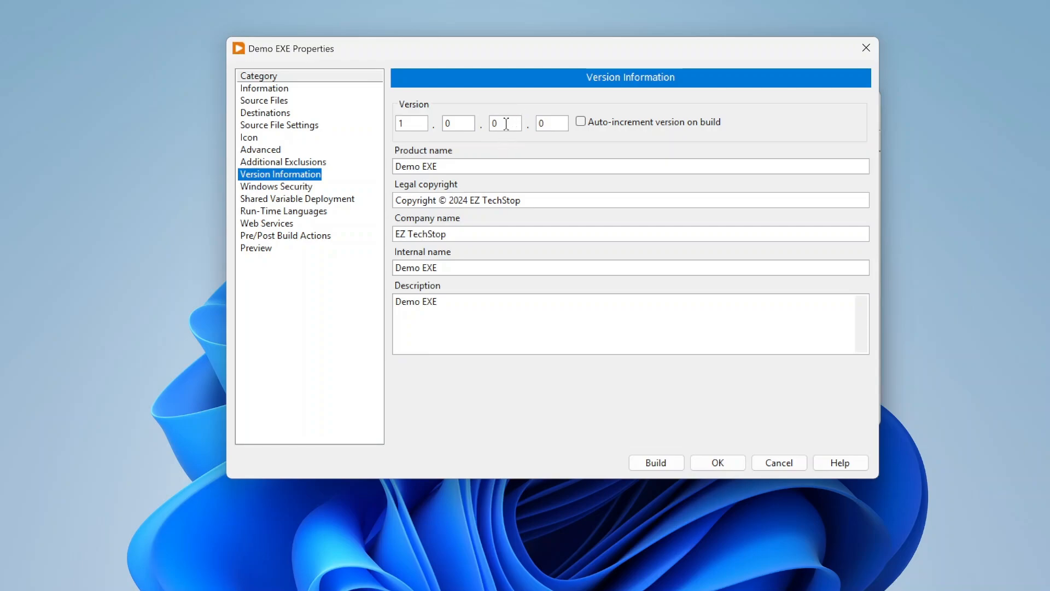
left_click_drag(507, 122, 485, 121)
left_click_drag(456, 124, 381, 120)
left_click(448, 97)
left_click_drag(453, 120, 429, 118)
left_click_drag(499, 123, 492, 121)
left_click(497, 98)
left_click_drag(454, 165, 407, 165)
left_click_drag(520, 200, 391, 198)
left_click_drag(454, 233, 356, 229)
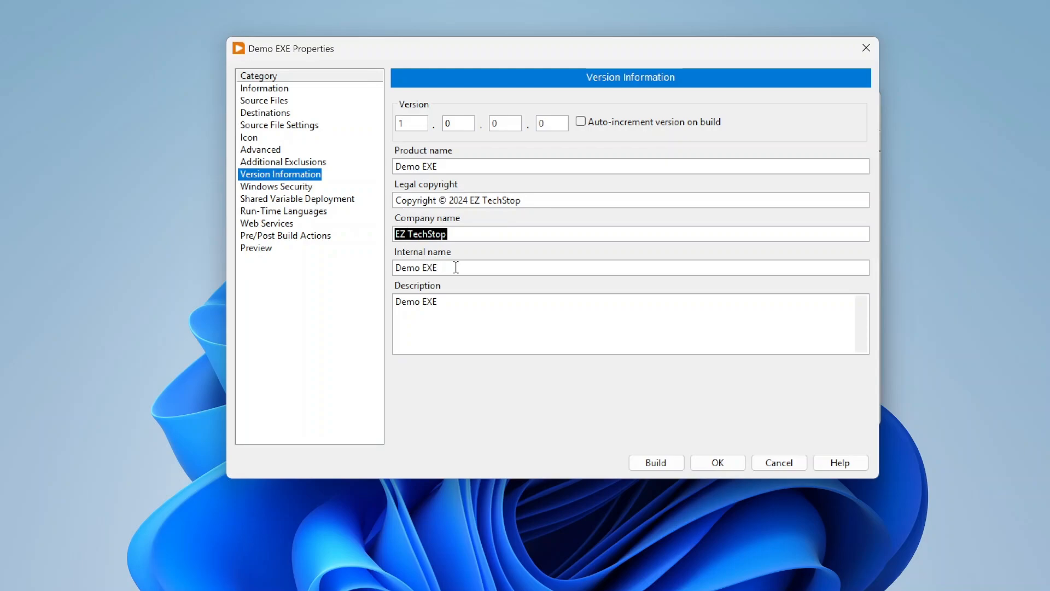
left_click_drag(456, 267, 377, 274)
Toggle digital signing in Windows Security to explore its certificate and URL fields, then switch it off.
left_click(307, 194)
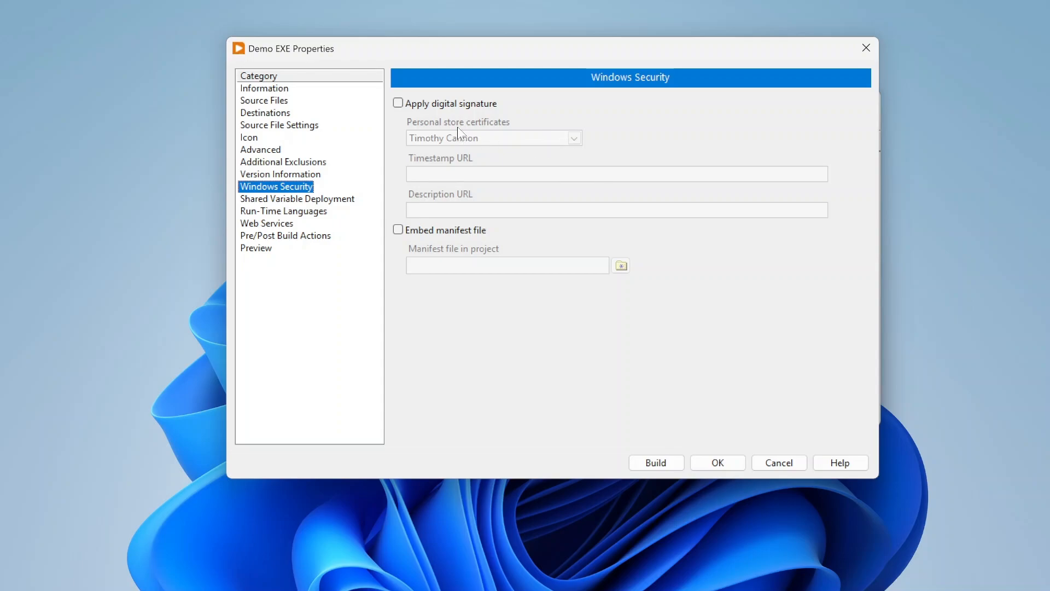
left_click(398, 103)
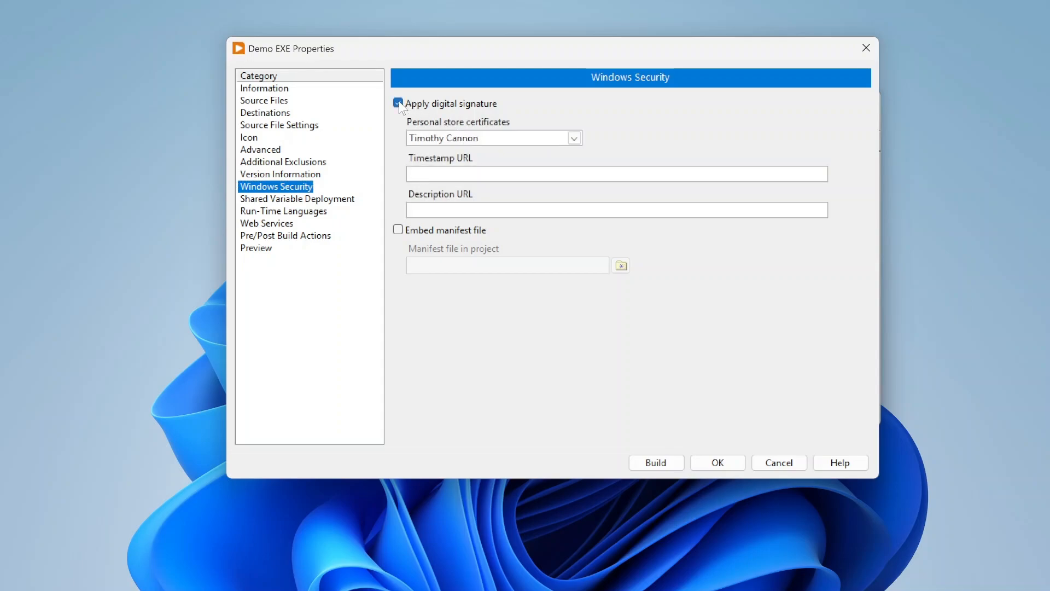
left_click(474, 138)
left_click(474, 149)
left_click(436, 178)
left_click(430, 211)
left_click(397, 103)
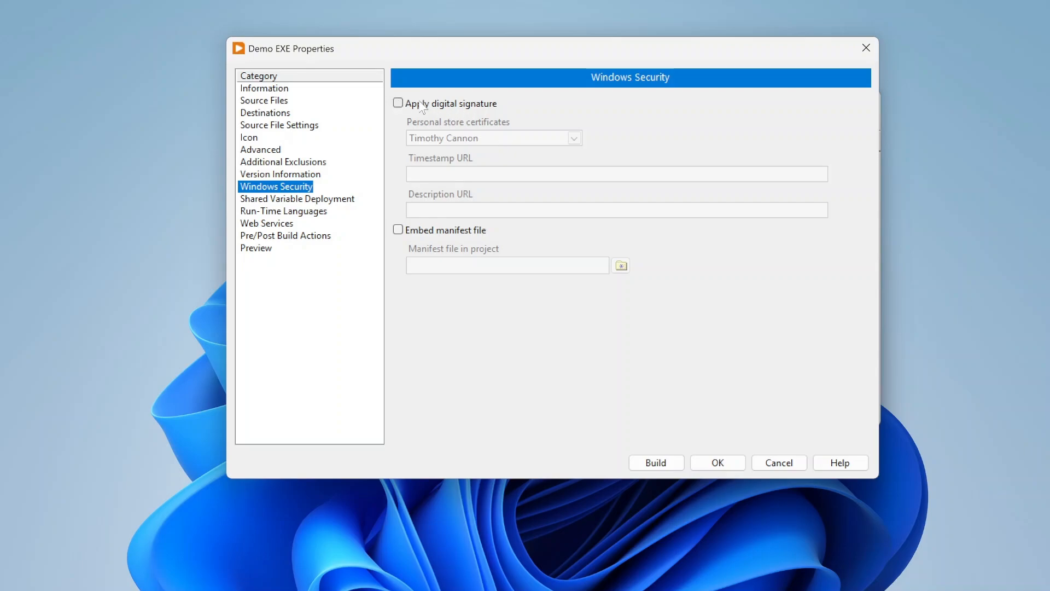
left_click(399, 104)
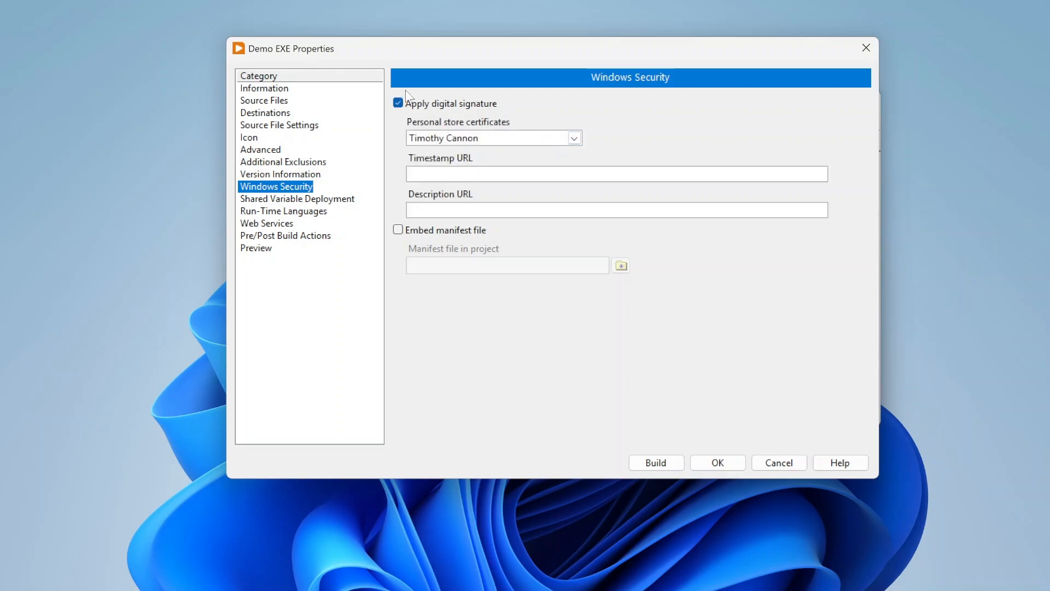
left_click(399, 104)
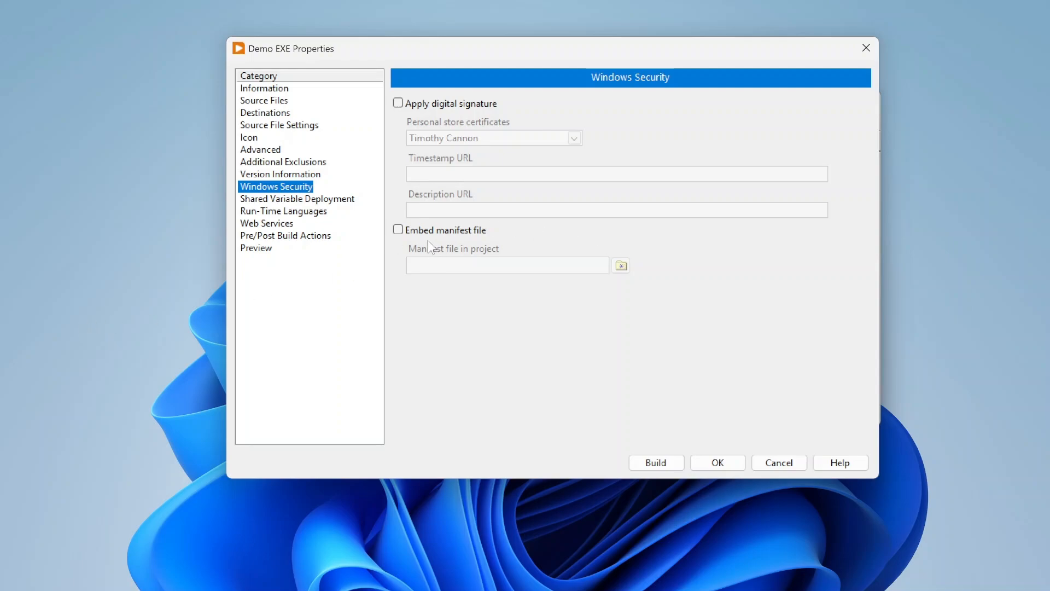
Review the Shared Variable Deployment, Run-Time Languages, Web Services and Pre/Post Build Actions pages.
left_click(343, 200)
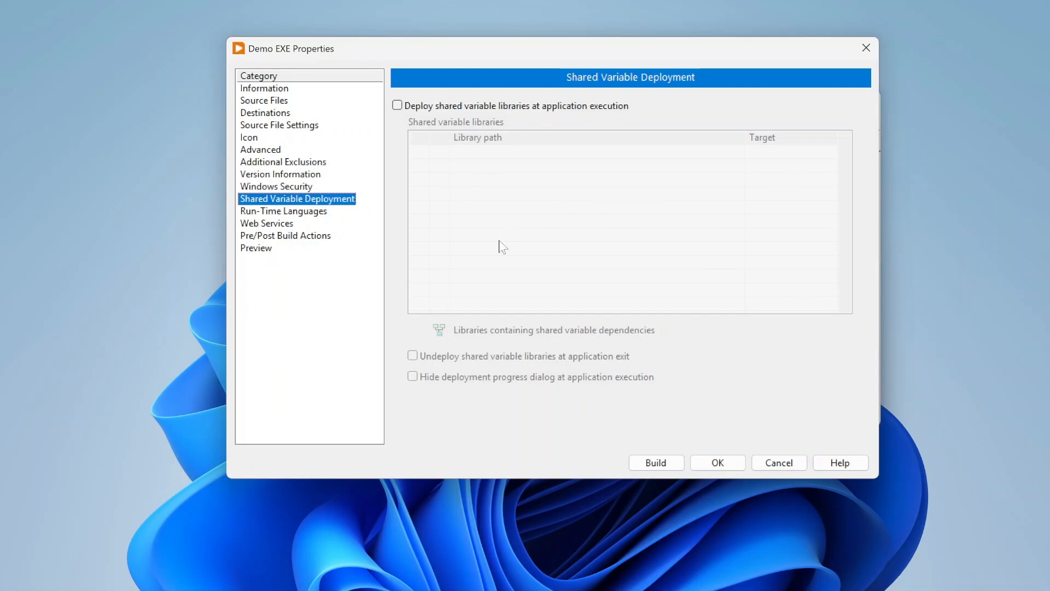
left_click(294, 213)
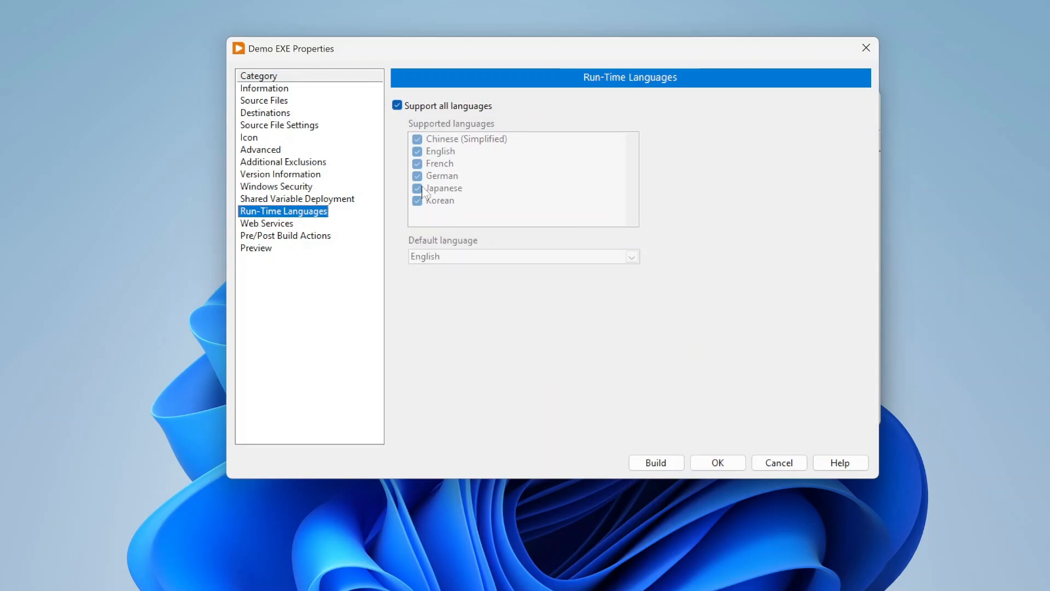
left_click(284, 225)
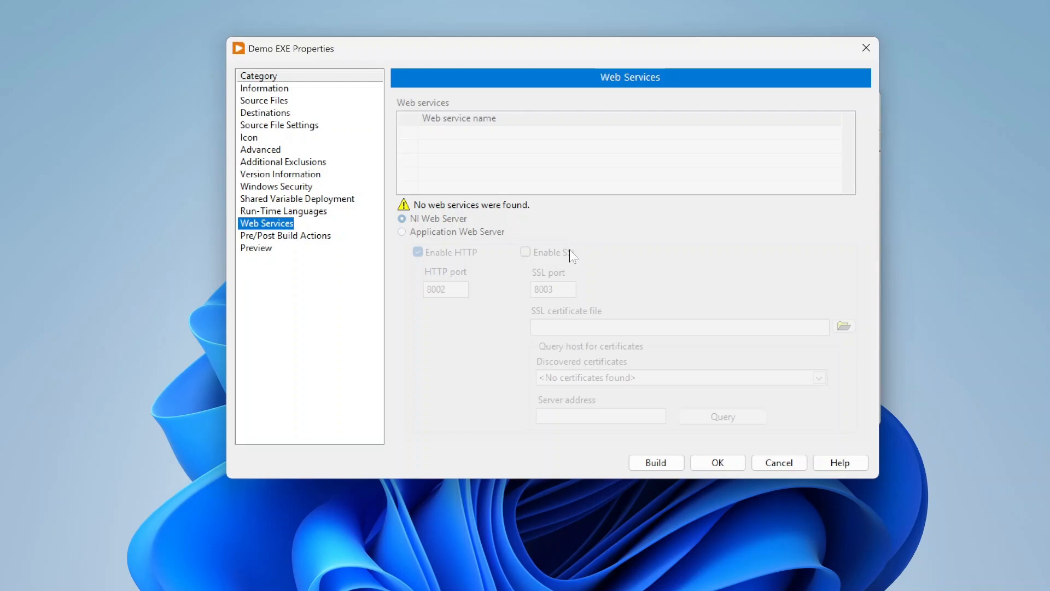
left_click(278, 237)
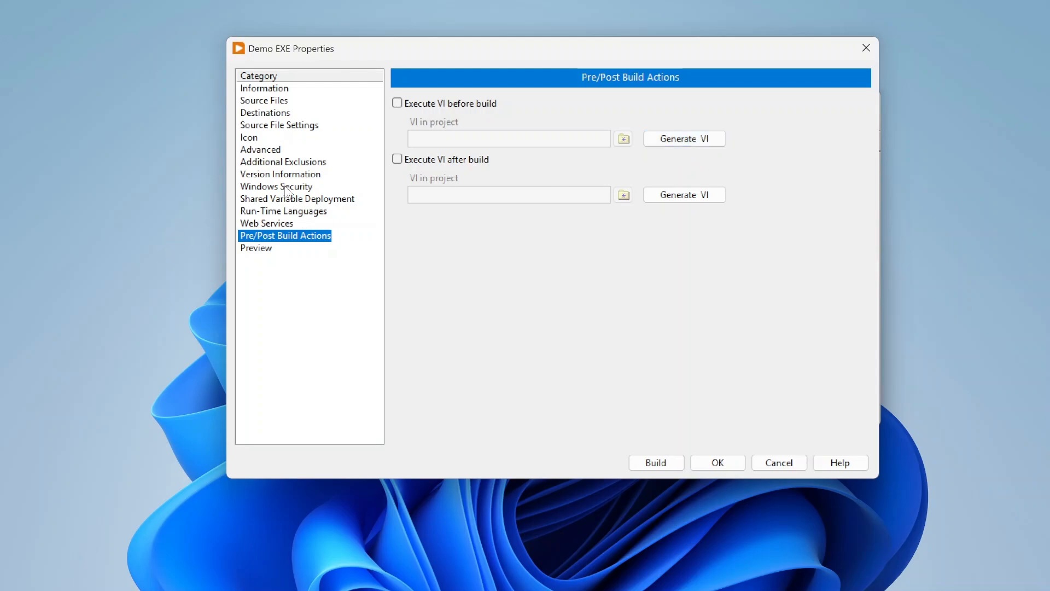
left_click(303, 174)
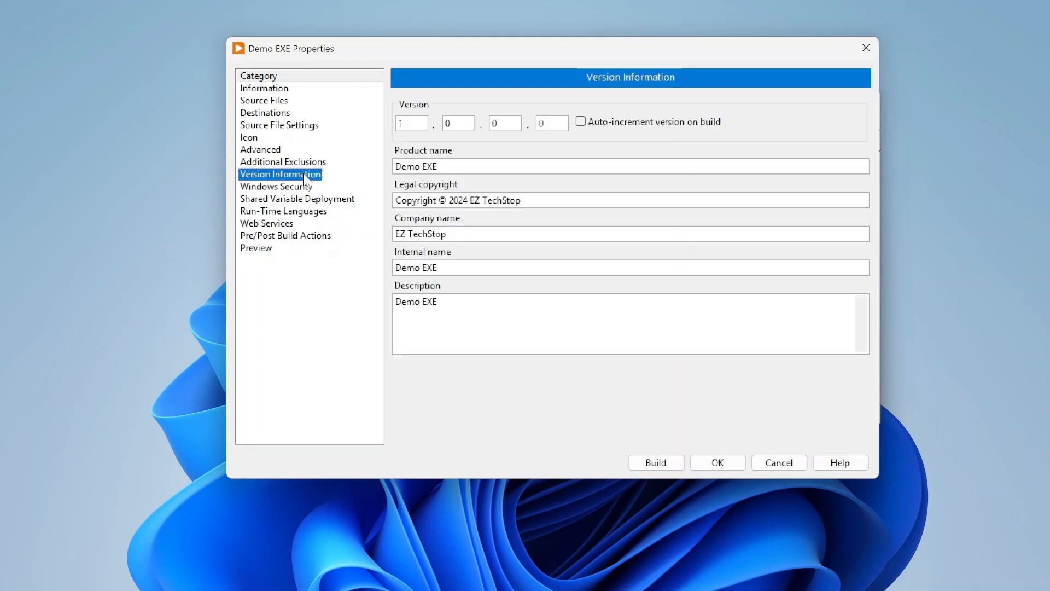
left_click(287, 237)
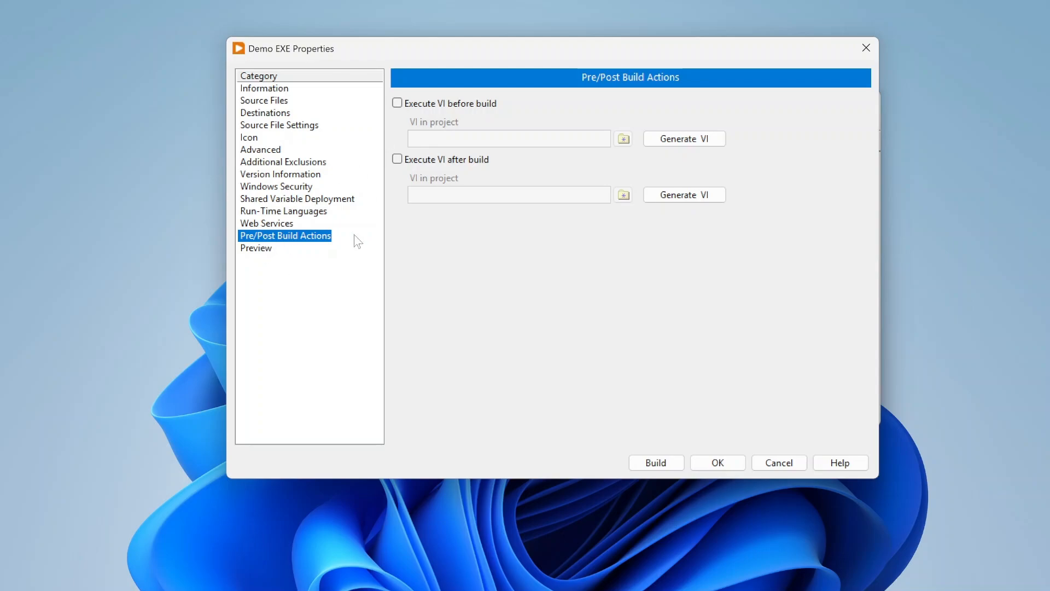
Accept the Demo EXE build specification settings and save the project.
left_click(247, 100)
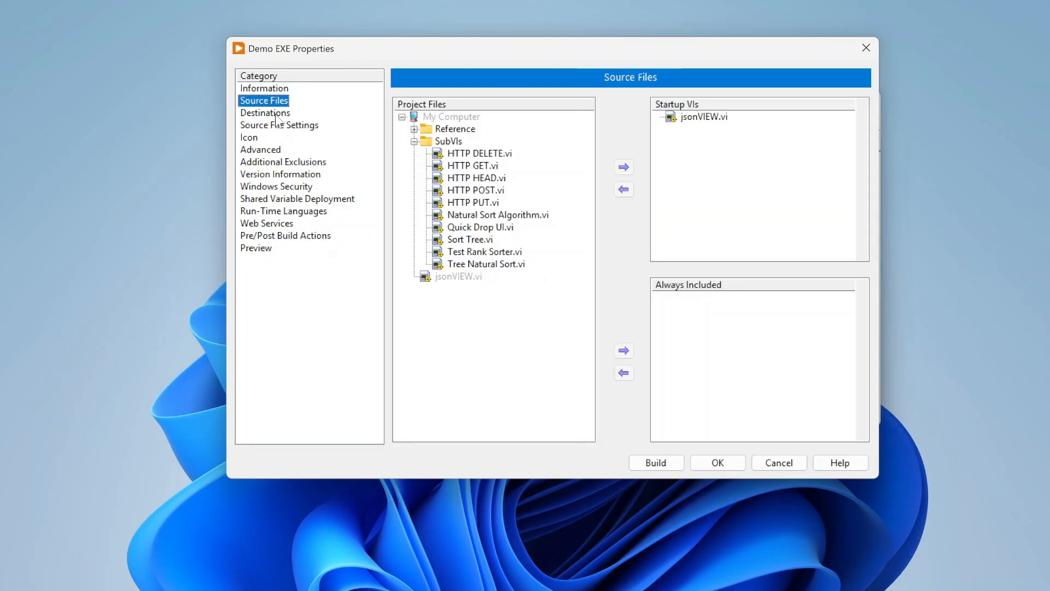
left_click(734, 462)
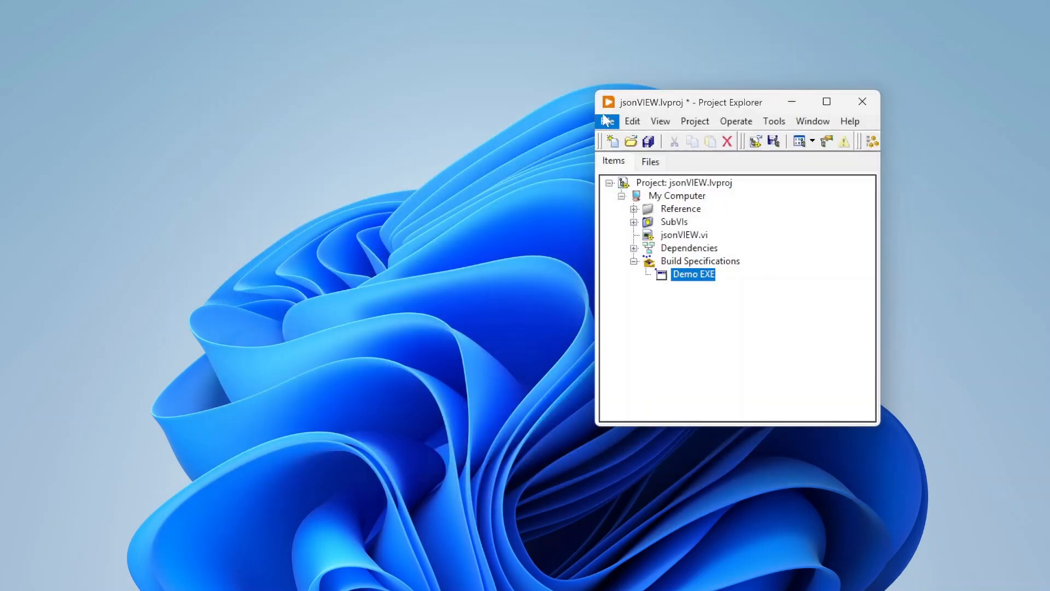
left_click(607, 121)
left_click(615, 230)
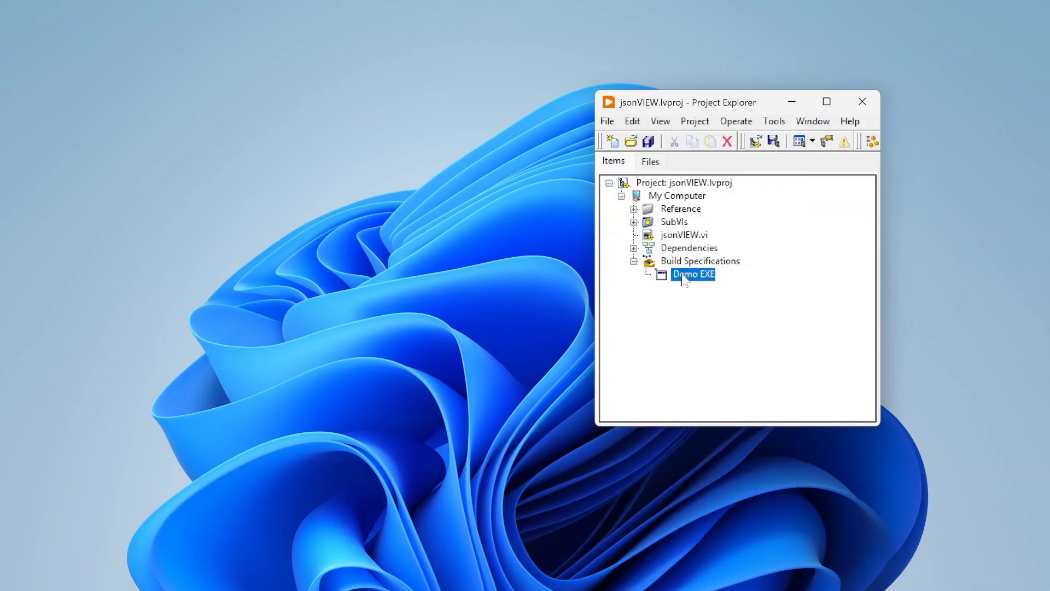
Build the Demo EXE specification and open its output folder.
right_click(706, 277)
left_click(718, 281)
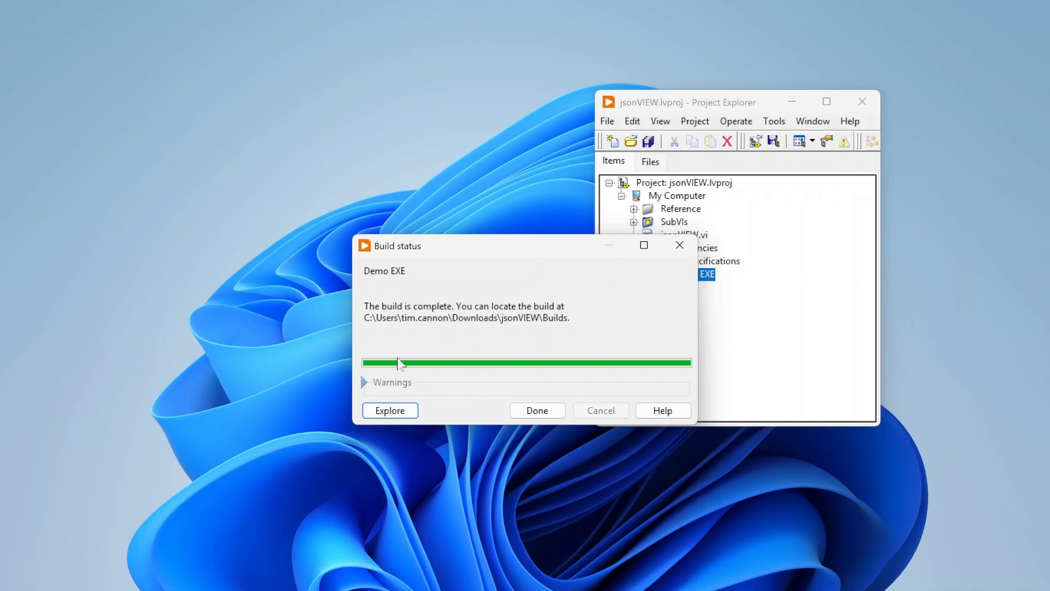
left_click(401, 414)
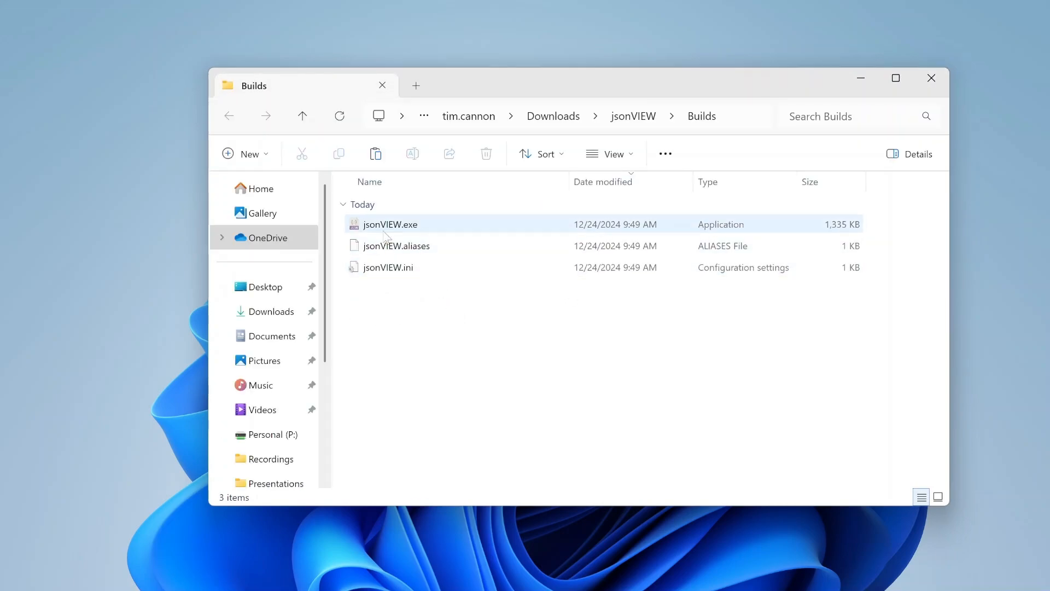
Inspect the built jsonVIEW.exe file details, launch the application and close it.
mouse_move(419, 227)
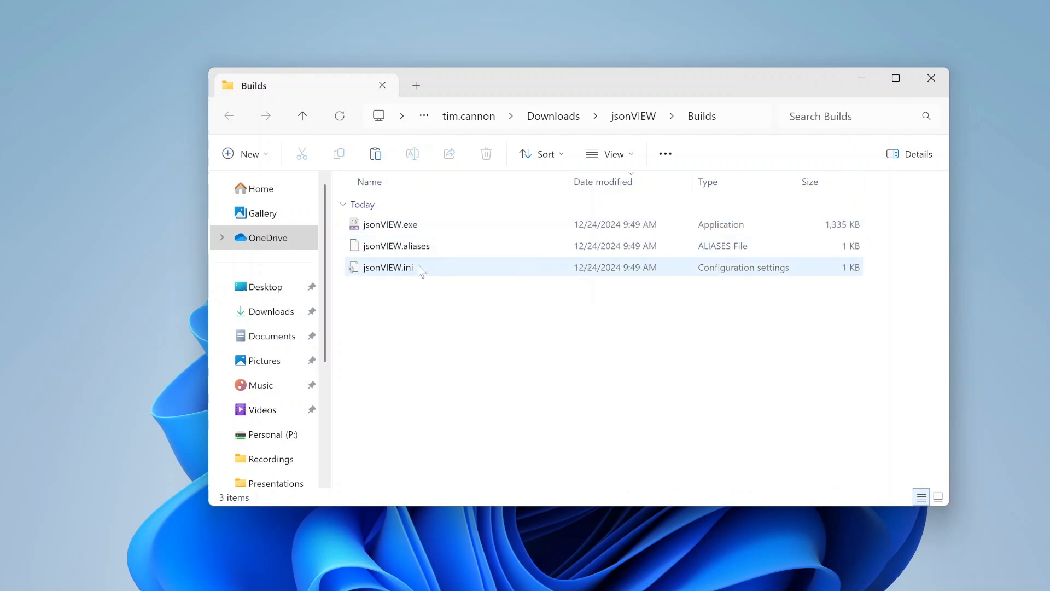
mouse_move(421, 271)
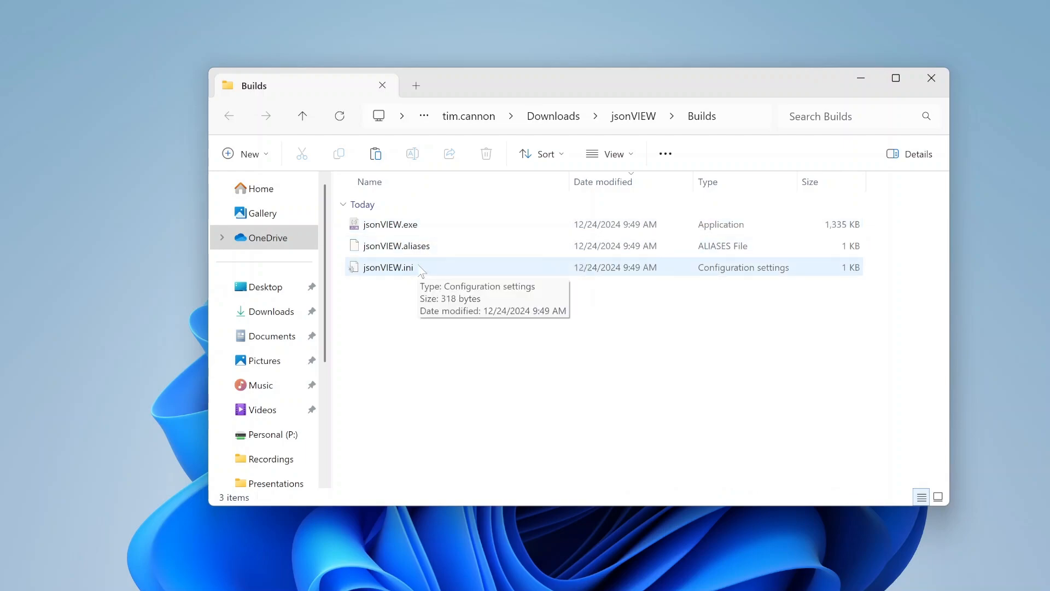
double_click(422, 229)
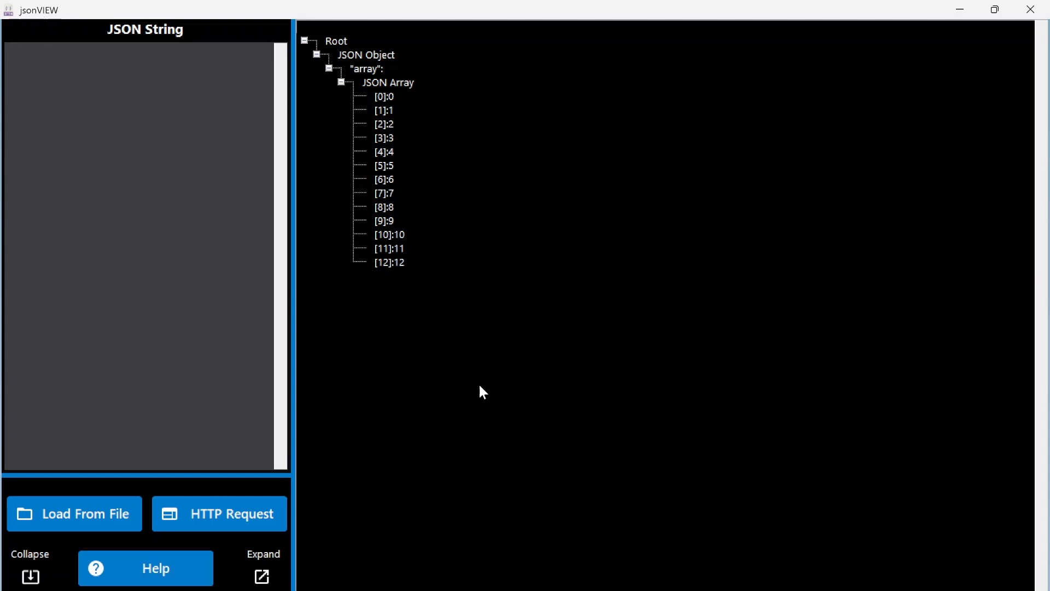
left_click(1030, 11)
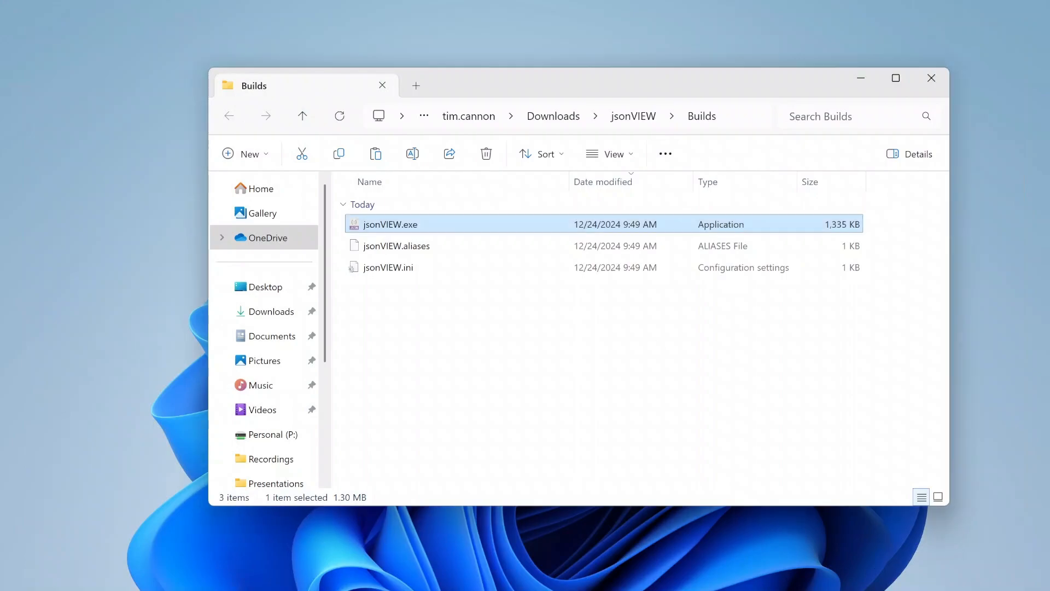
Close the Builds folder window and return to the jsonVIEW project explorer.
left_click(855, 76)
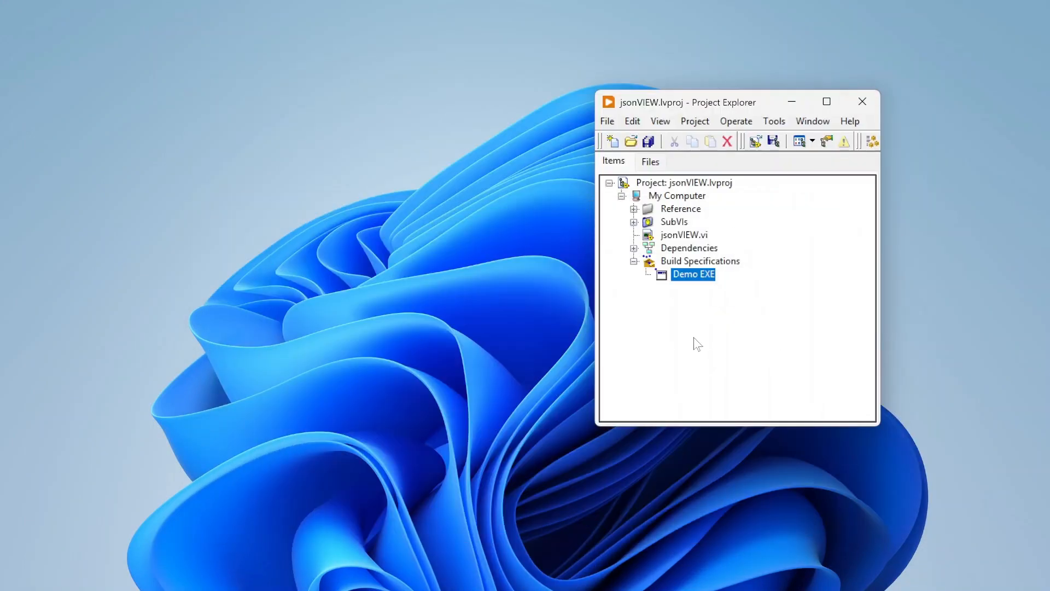
left_click(694, 342)
left_click(606, 119)
left_click(640, 233)
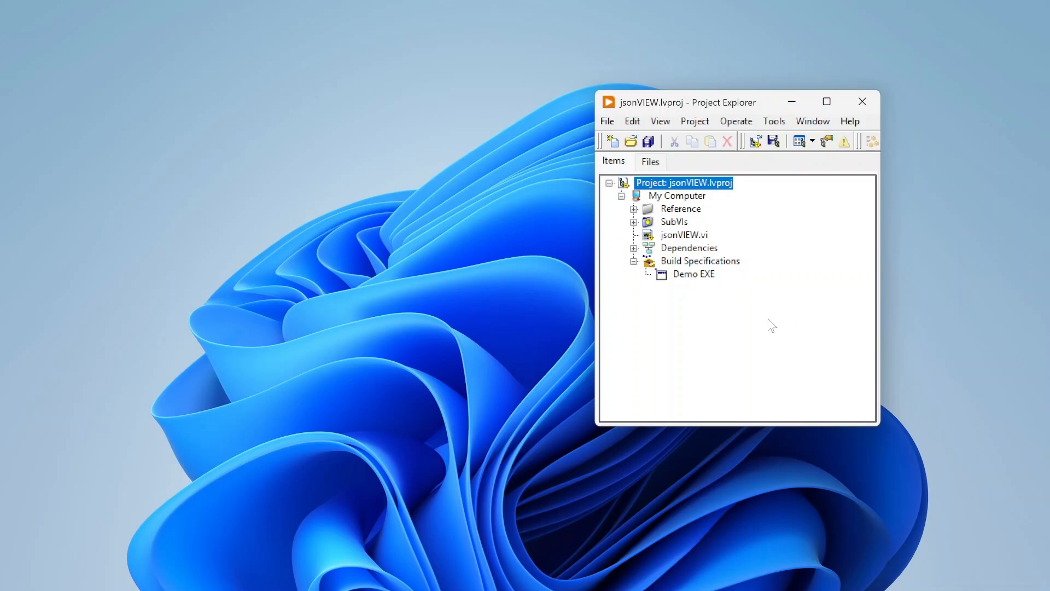
left_click_drag(637, 104, 417, 66)
left_click(477, 237)
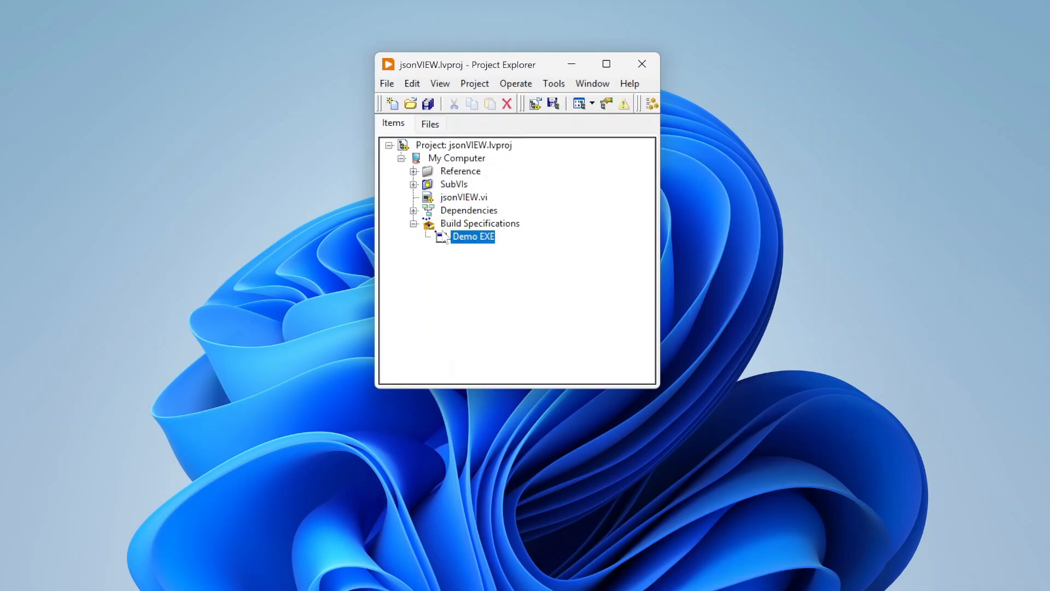
right_click(476, 236)
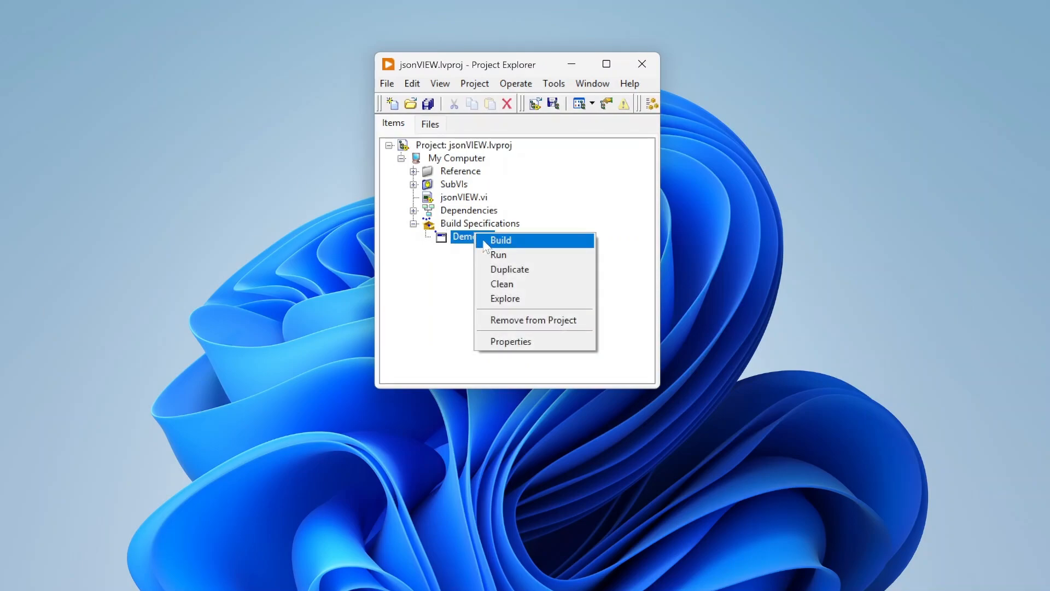
left_click(453, 251)
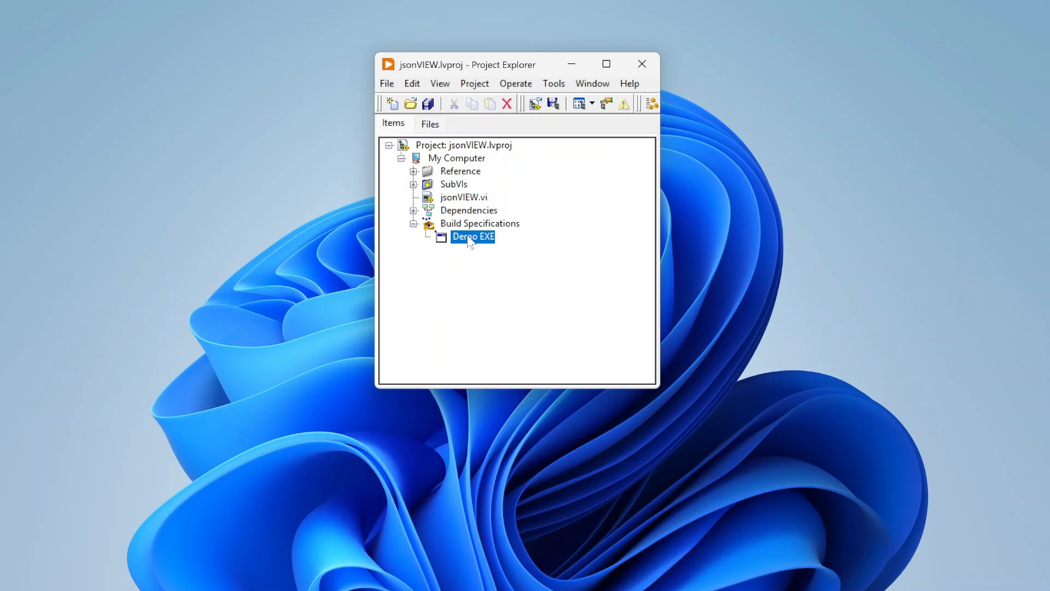
left_click_drag(479, 65, 459, 76)
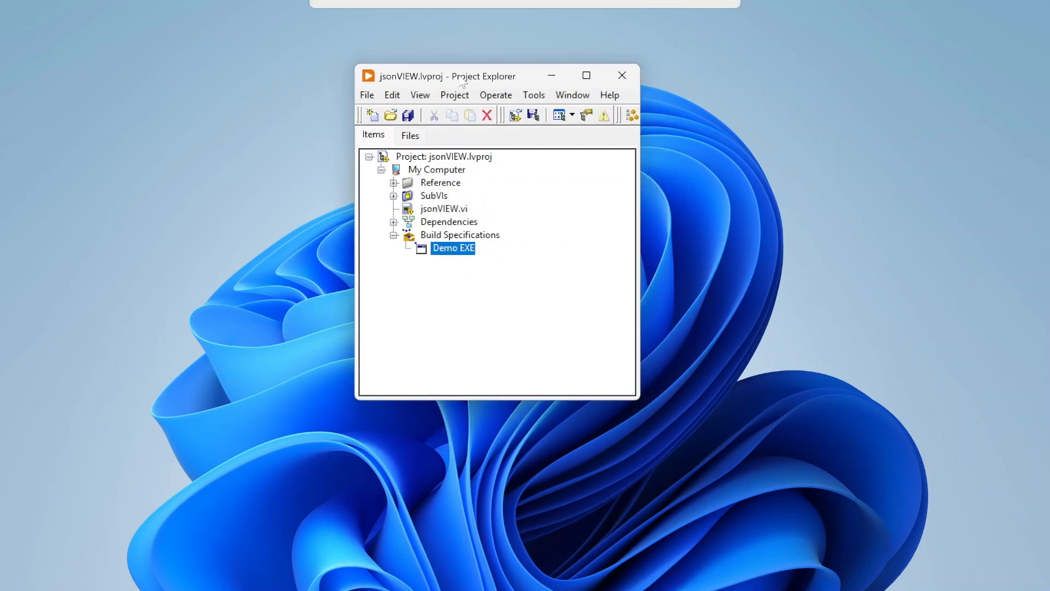
Select jsonVIEW.vi in the project tree.
left_click(456, 211)
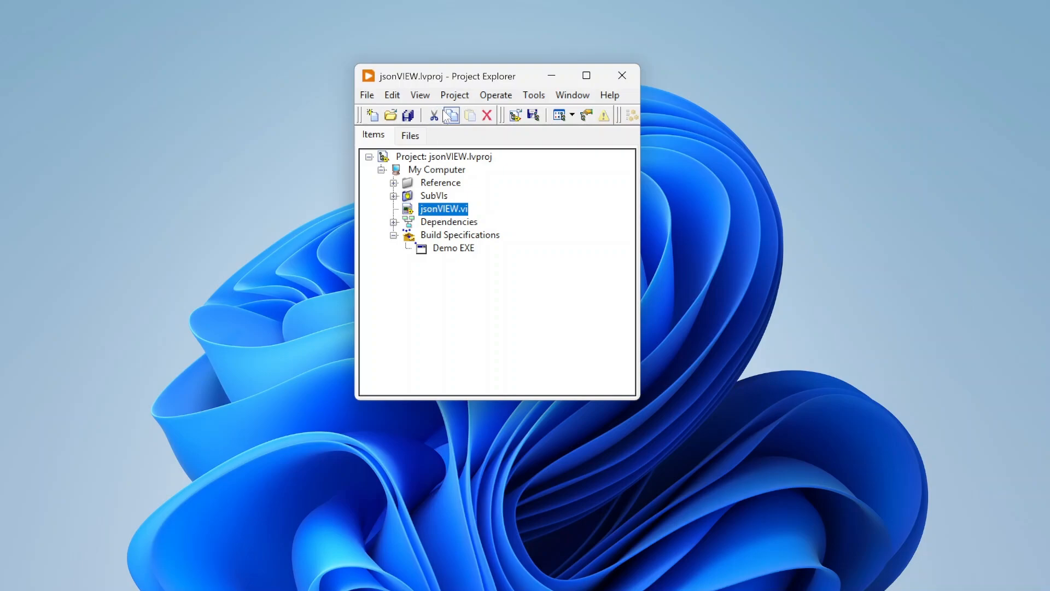
left_click_drag(443, 86, 208, 114)
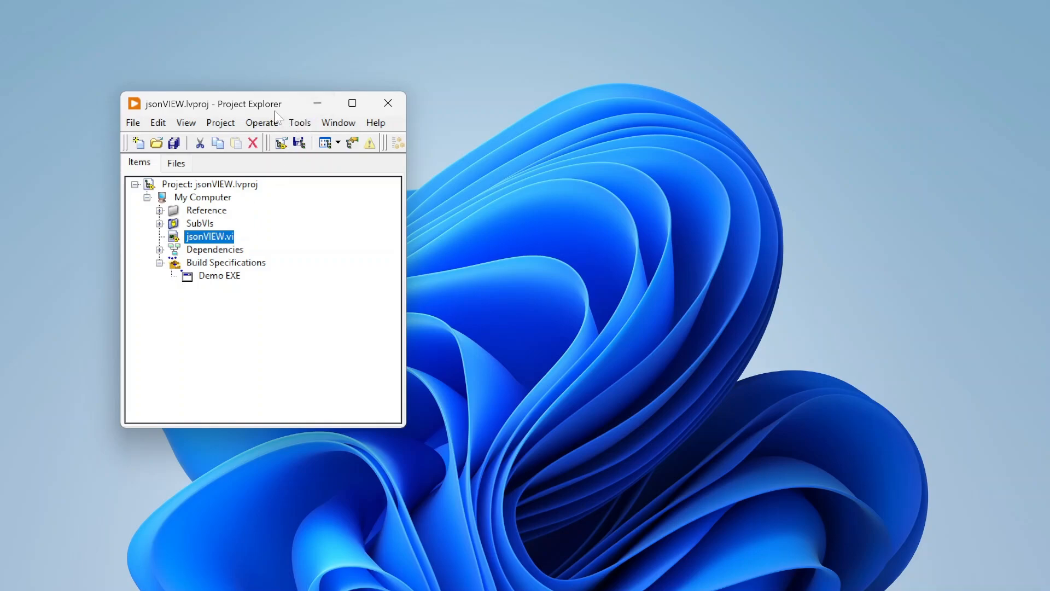
left_click_drag(276, 109, 333, 109)
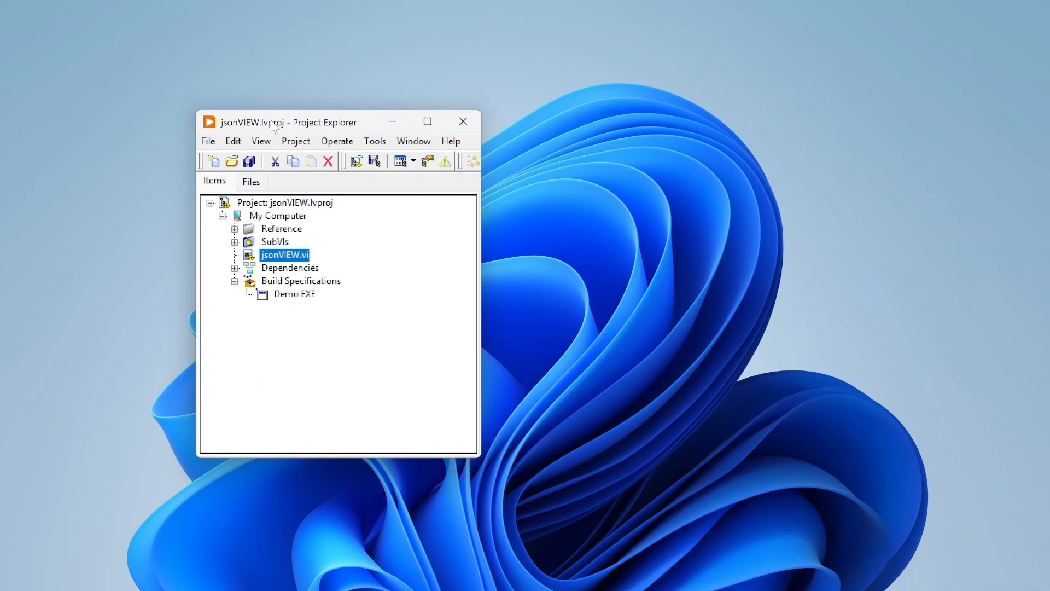
left_click_drag(326, 127, 401, 87)
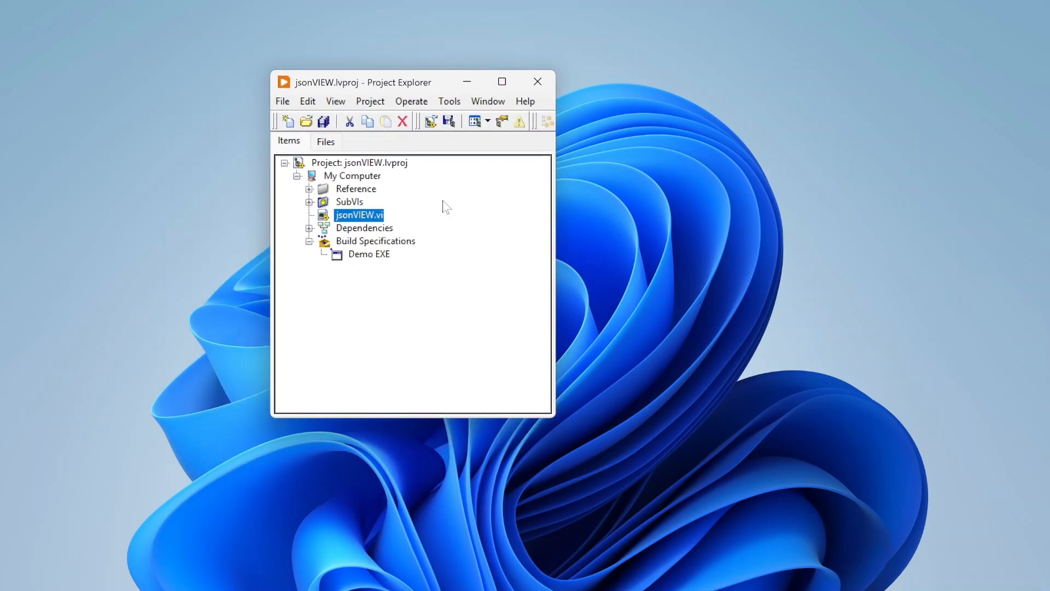